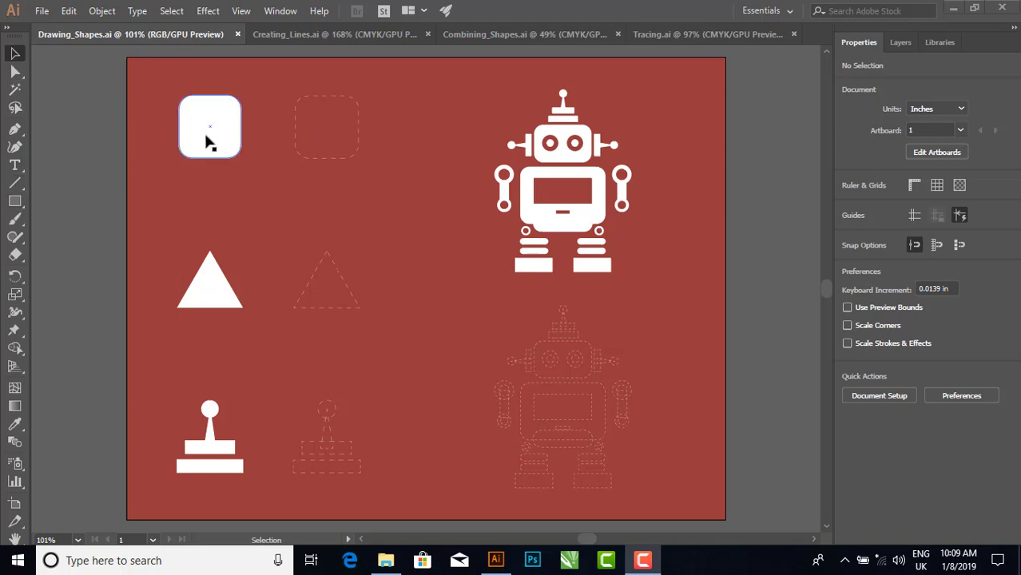
# Draw a 1.15 in white square over the dashed square outline
pyautogui.click(17, 202)
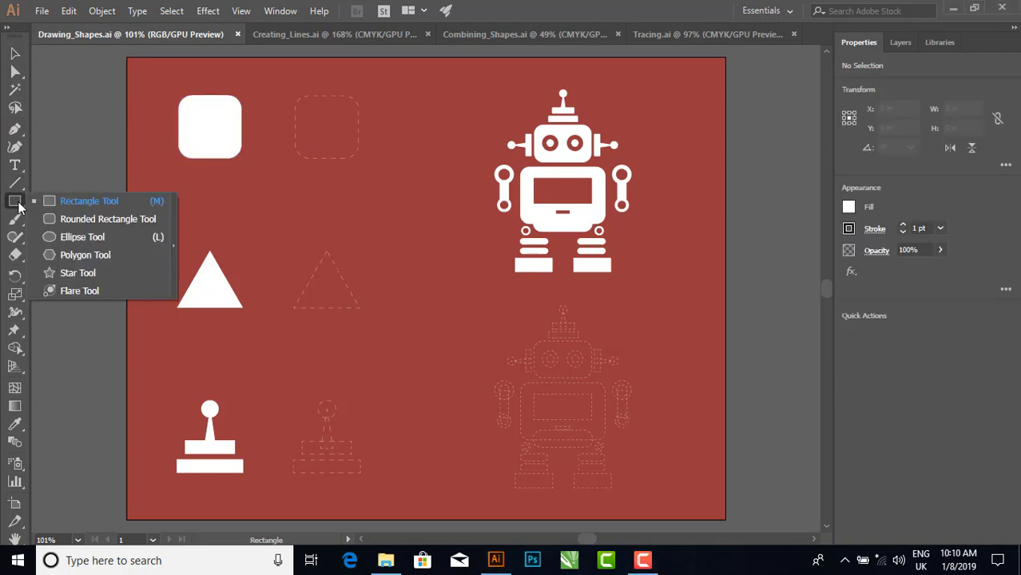
pyautogui.click(88, 203)
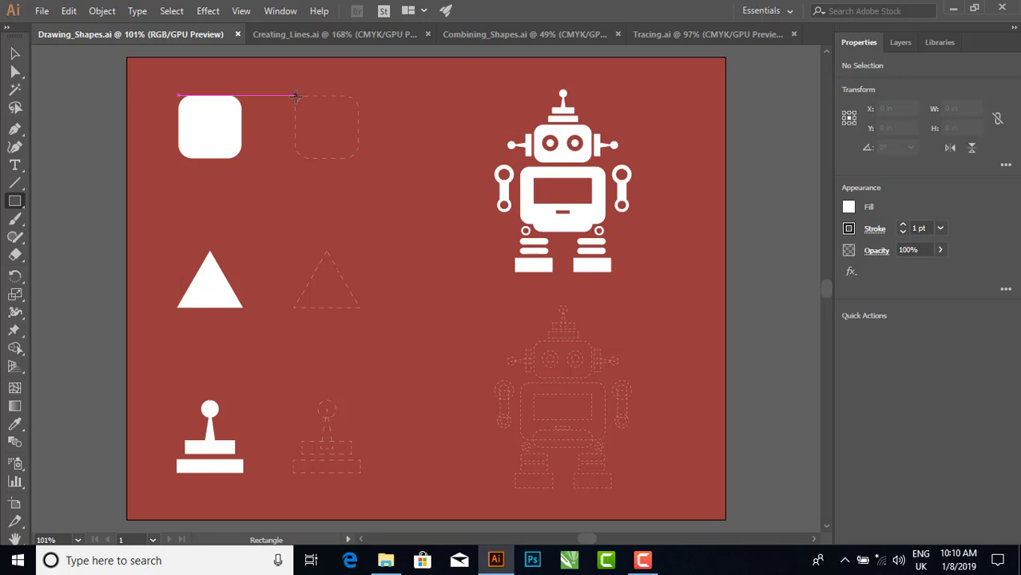
pyautogui.moveTo(296, 96); pyautogui.dragTo(350, 152)
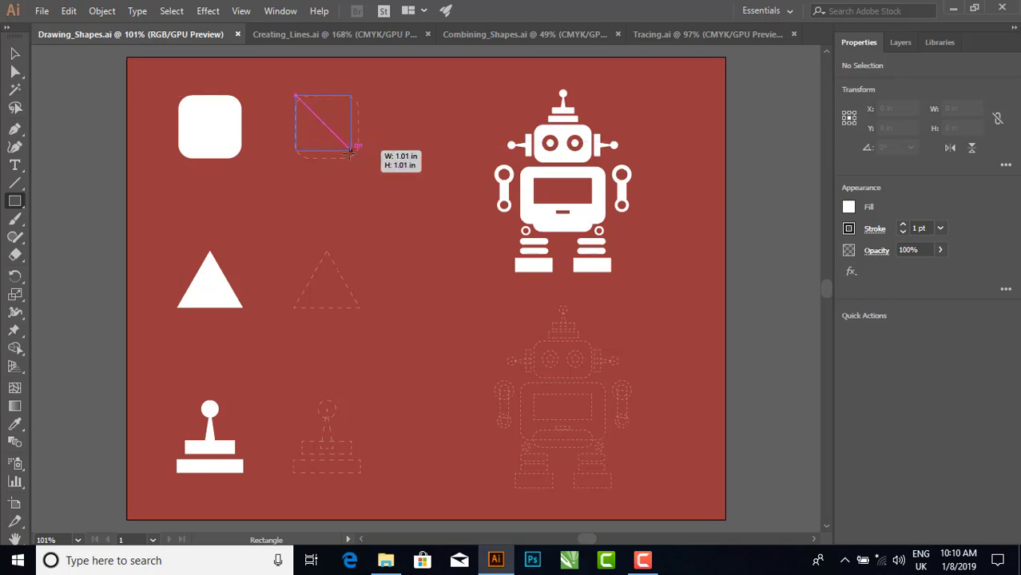
pyautogui.moveTo(350, 152)
pyautogui.mouseDown()
pyautogui.moveTo(389, 173)
pyautogui.moveTo(402, 200)
pyautogui.moveTo(345, 145)
pyautogui.moveTo(361, 187)
pyautogui.moveTo(358, 147)
pyautogui.mouseUp()
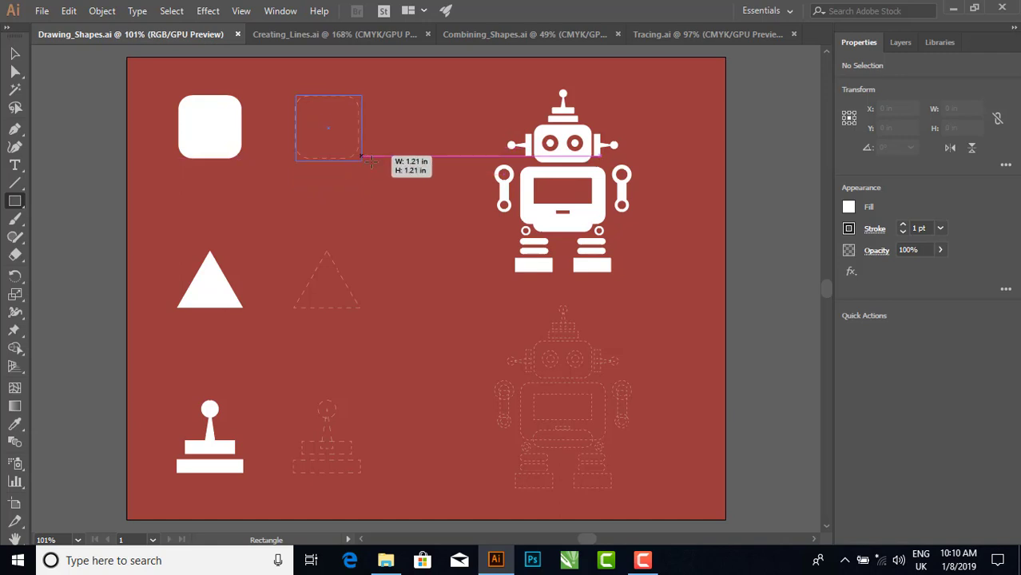
pyautogui.moveTo(358, 152); pyautogui.dragTo(360, 157)
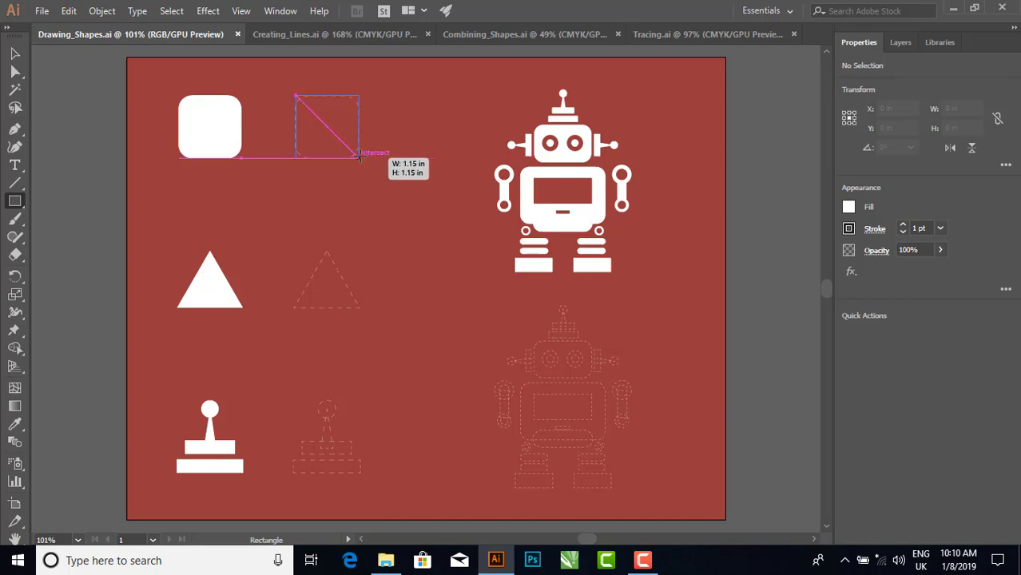
pyautogui.moveTo(358, 156); pyautogui.dragTo(360, 158)
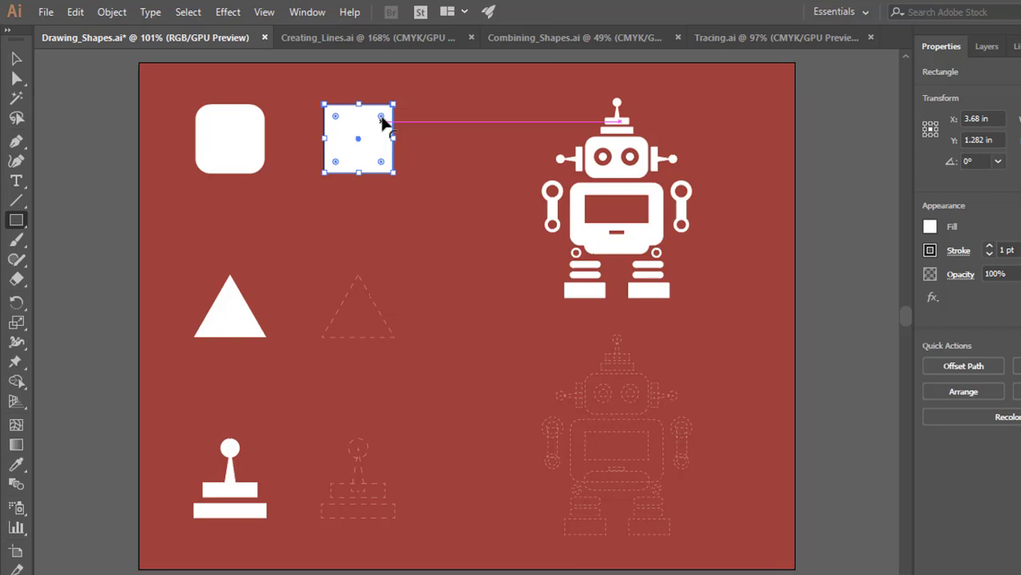
# Round the square's corners to about 0.22 in and deselect it
pyautogui.moveTo(381, 117)
pyautogui.mouseDown()
pyautogui.moveTo(339, 142)
pyautogui.moveTo(379, 120)
pyautogui.mouseUp()
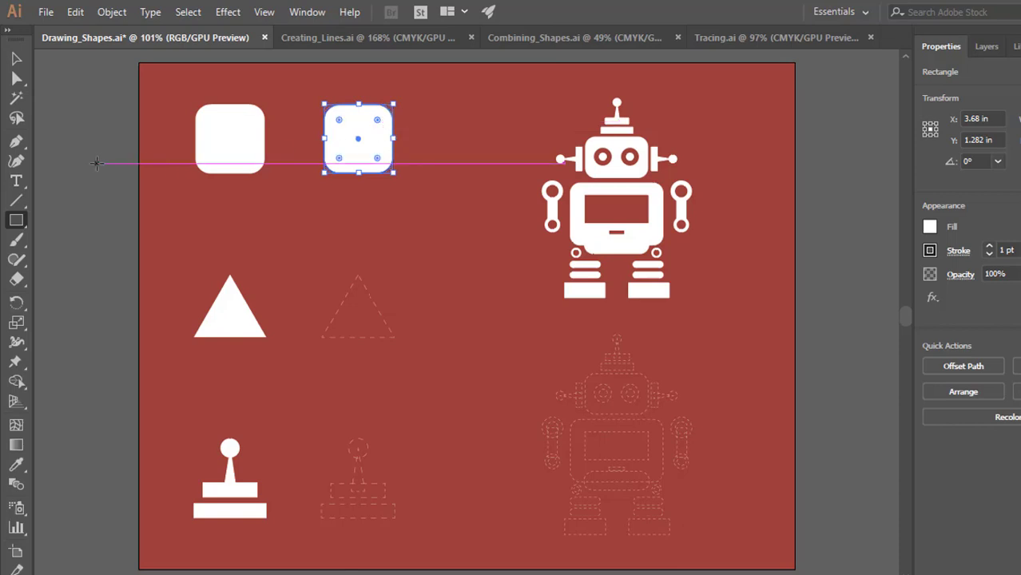
pyautogui.press('v')
pyautogui.click(73, 123)
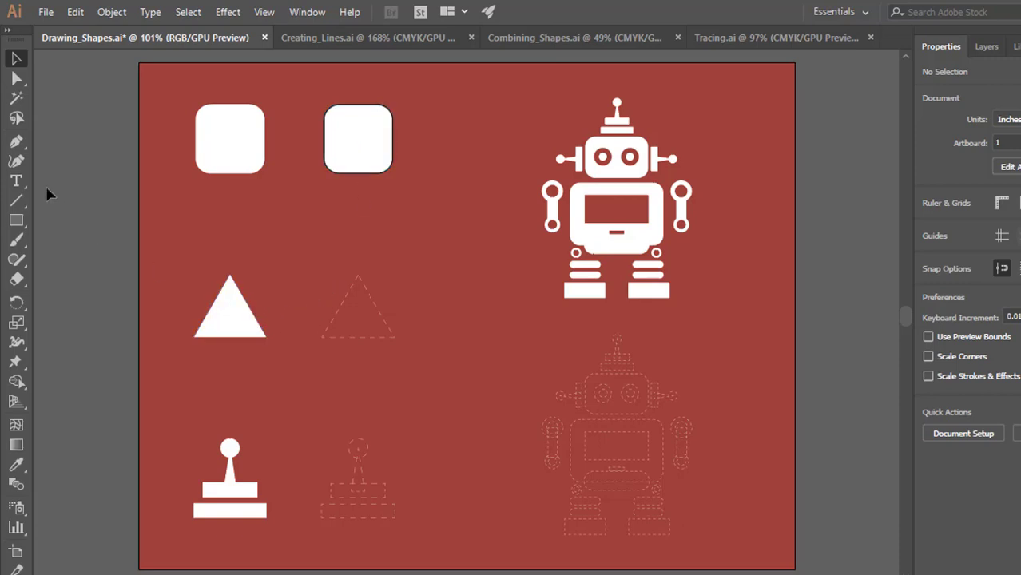
# Draw a white polygon over the dashed triangle and reduce it to three sides
pyautogui.click(25, 229)
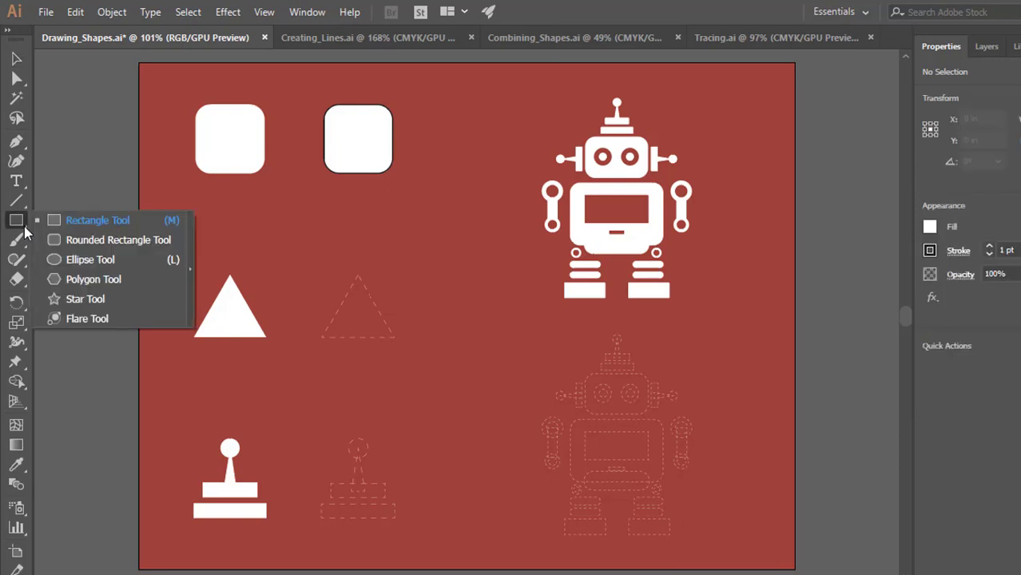
pyautogui.click(106, 286)
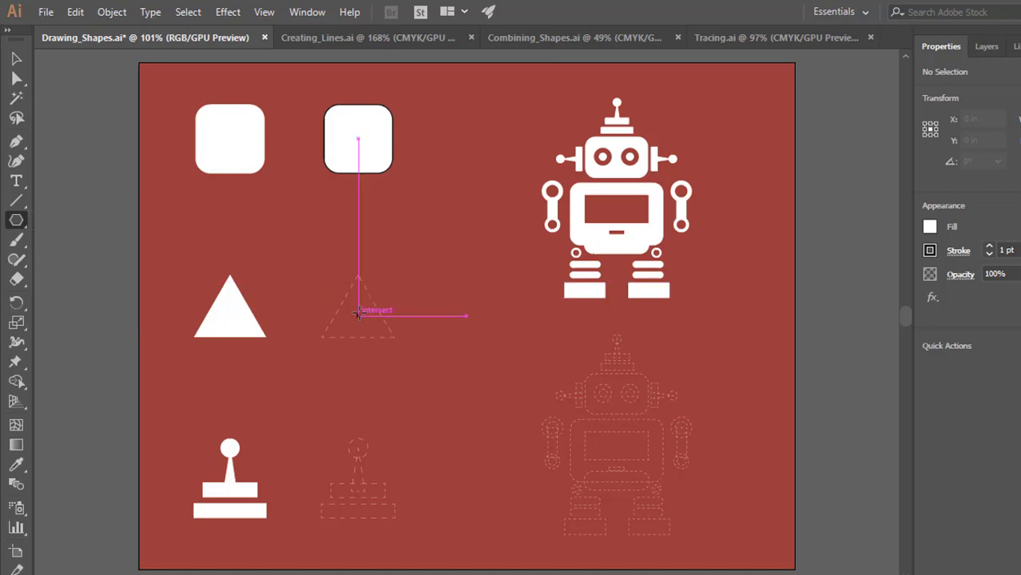
pyautogui.moveTo(358, 311); pyautogui.dragTo(403, 351)
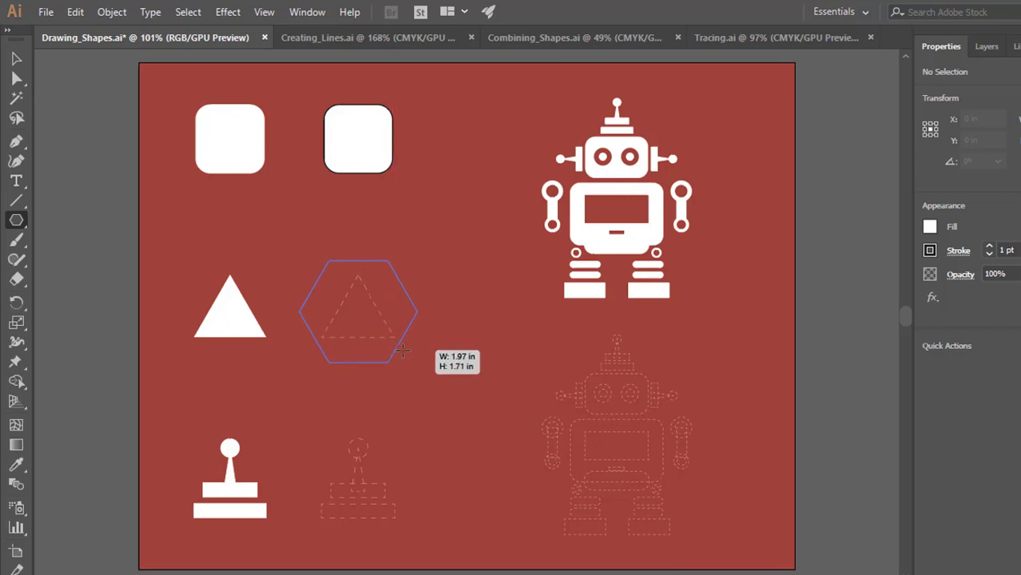
pyautogui.moveTo(402, 352); pyautogui.dragTo(402, 352)
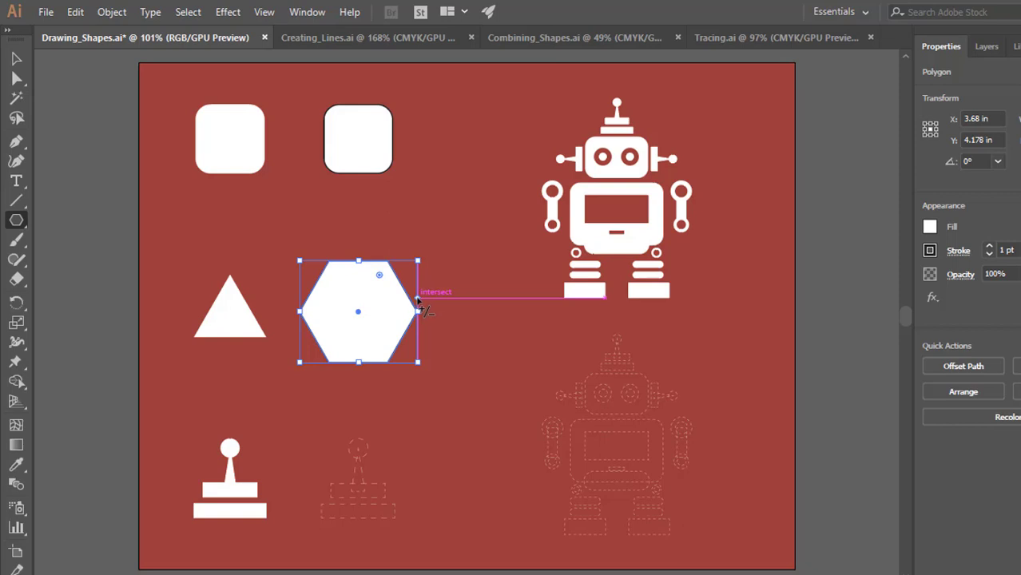
pyautogui.moveTo(416, 298); pyautogui.dragTo(417, 274)
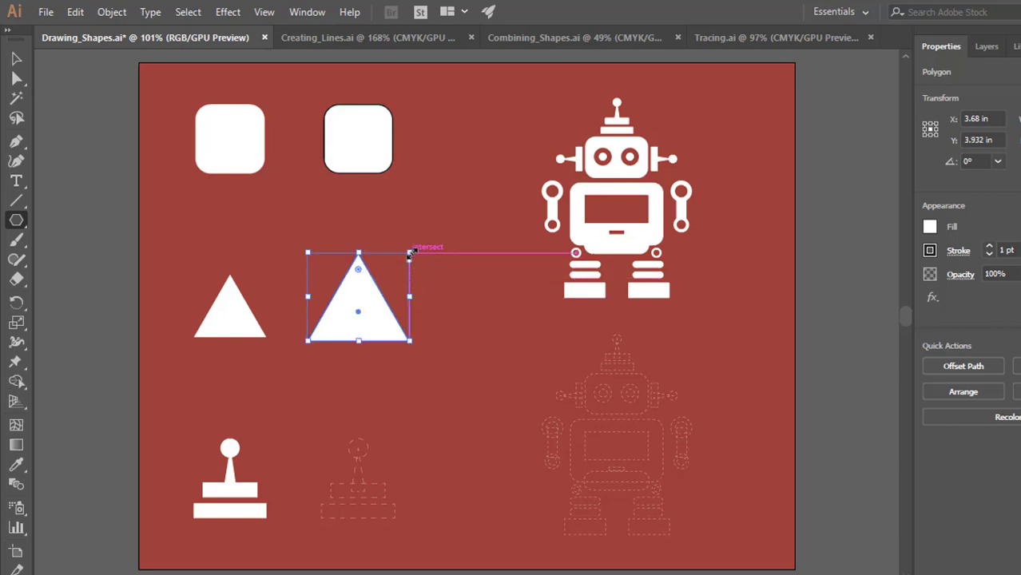
# Resize the triangle to about 1.21 by 1.05 in and move it onto the dashed outline
pyautogui.moveTo(409, 254)
pyautogui.mouseDown()
pyautogui.moveTo(371, 286)
pyautogui.moveTo(384, 275)
pyautogui.mouseUp()
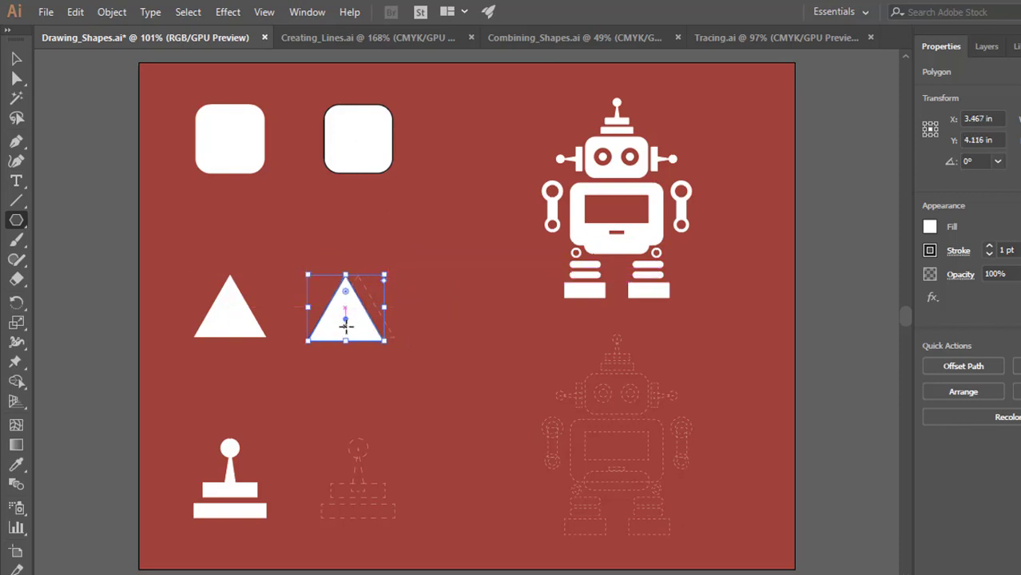
pyautogui.moveTo(306, 342); pyautogui.dragTo(311, 339)
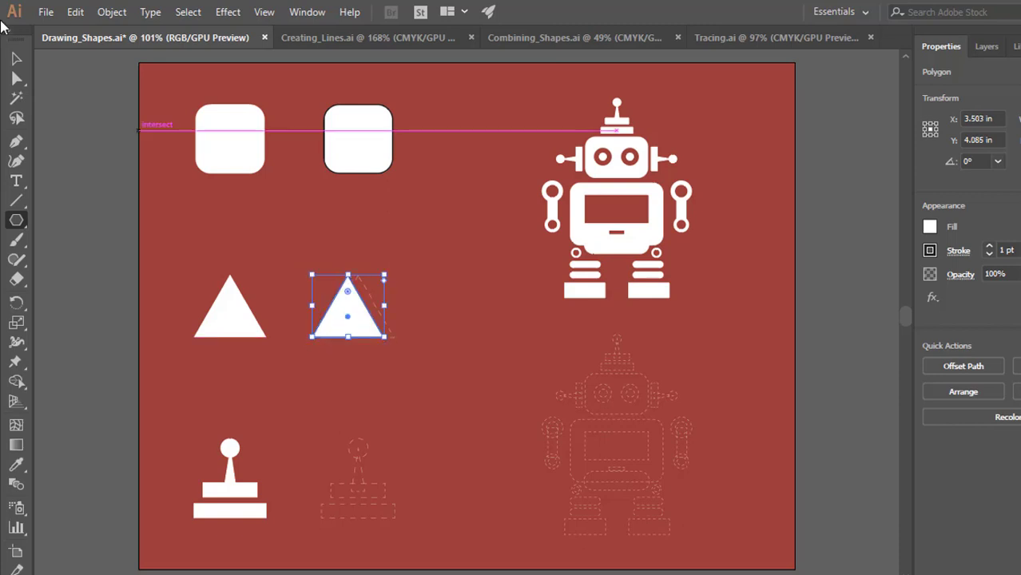
pyautogui.press('v')
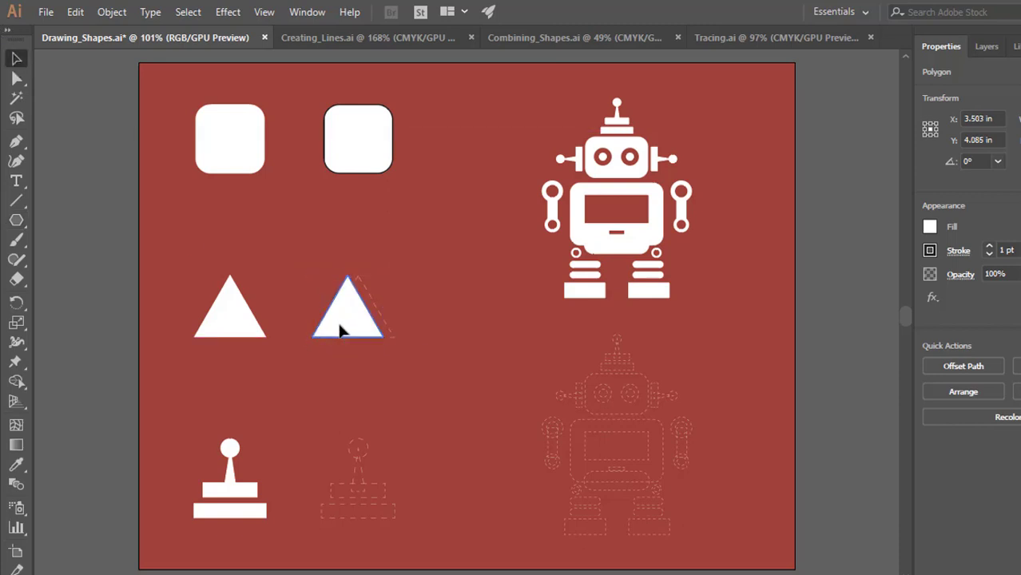
pyautogui.click(339, 326)
pyautogui.moveTo(349, 321); pyautogui.dragTo(358, 320)
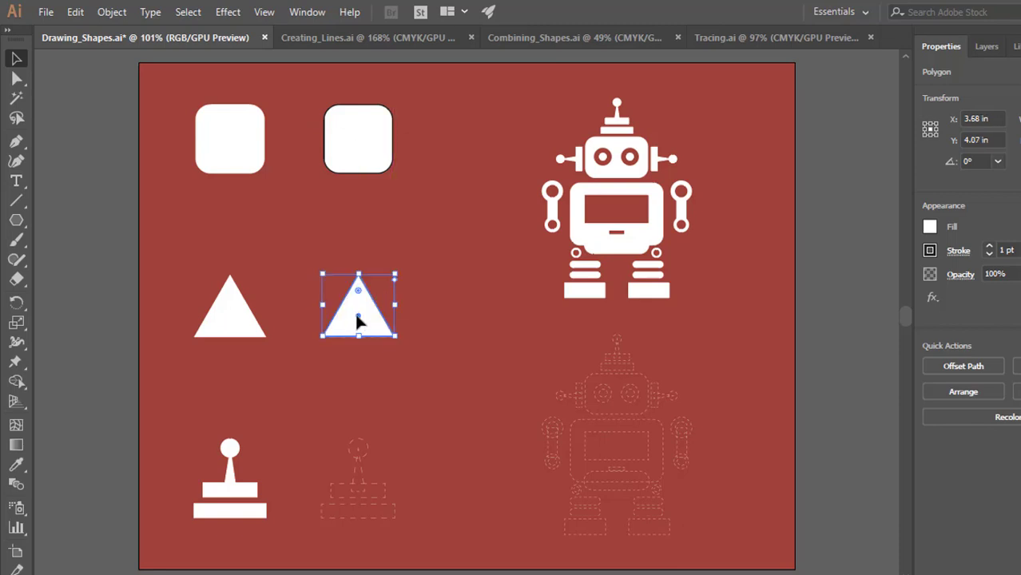
pyautogui.click(95, 330)
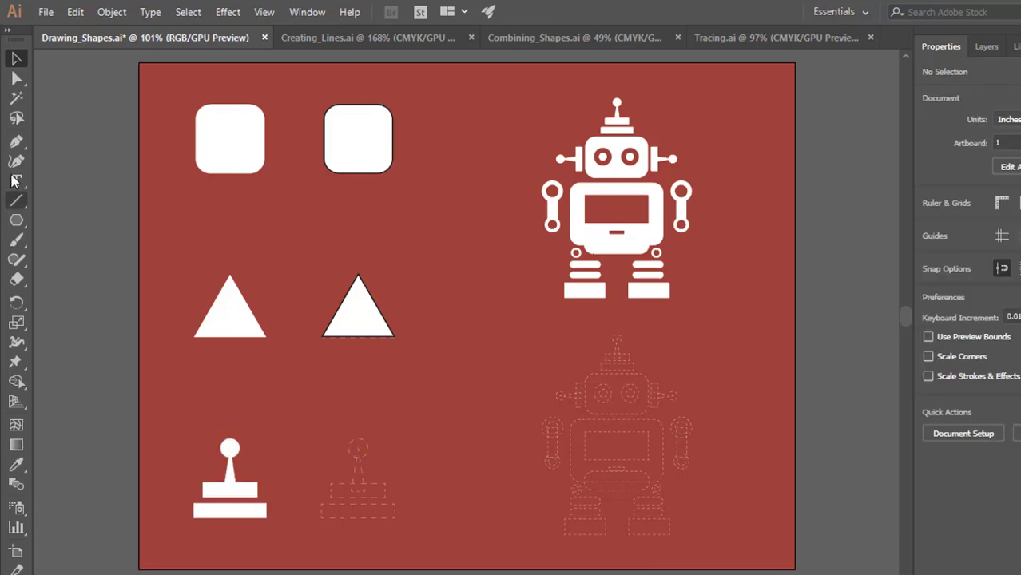
# Draw a small white circle and move it onto the dashed figure's head
pyautogui.click(18, 224)
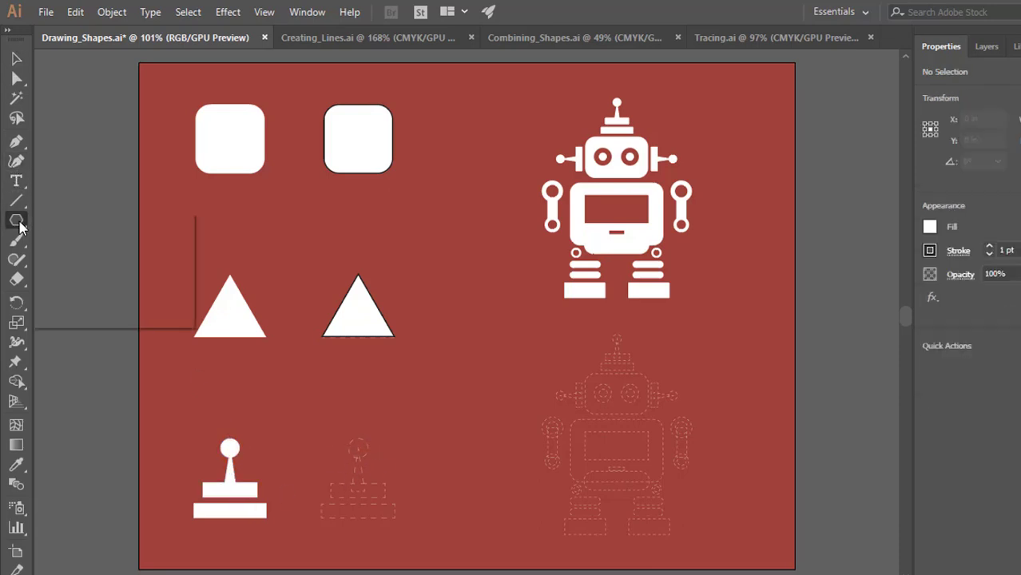
pyautogui.click(17, 221)
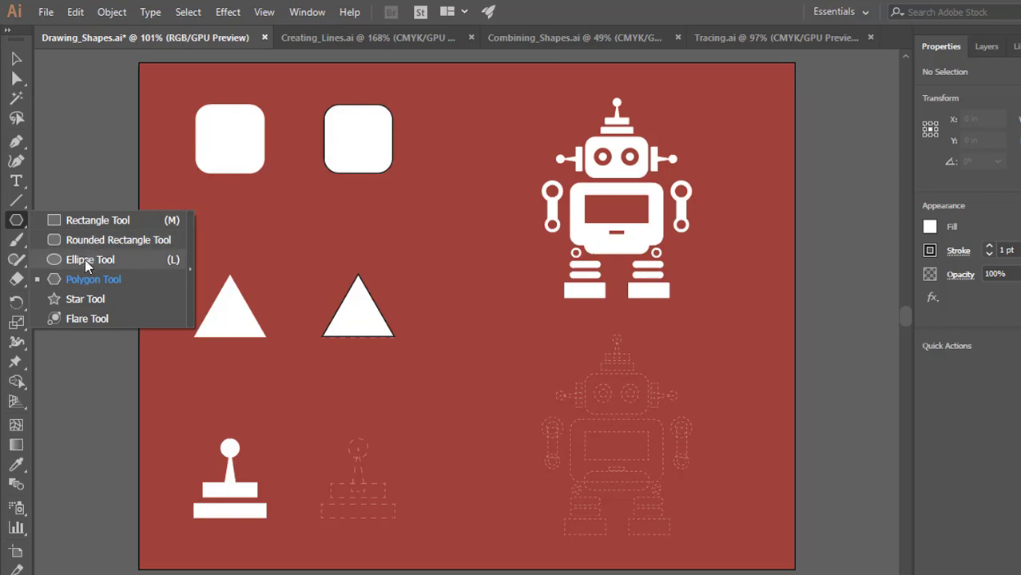
pyautogui.click(88, 262)
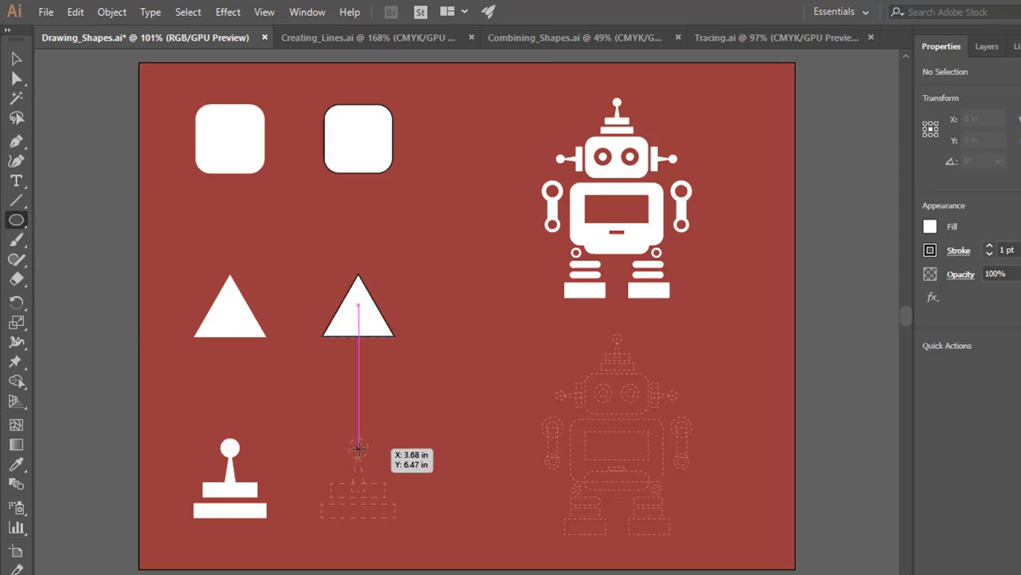
pyautogui.moveTo(357, 448); pyautogui.dragTo(379, 468)
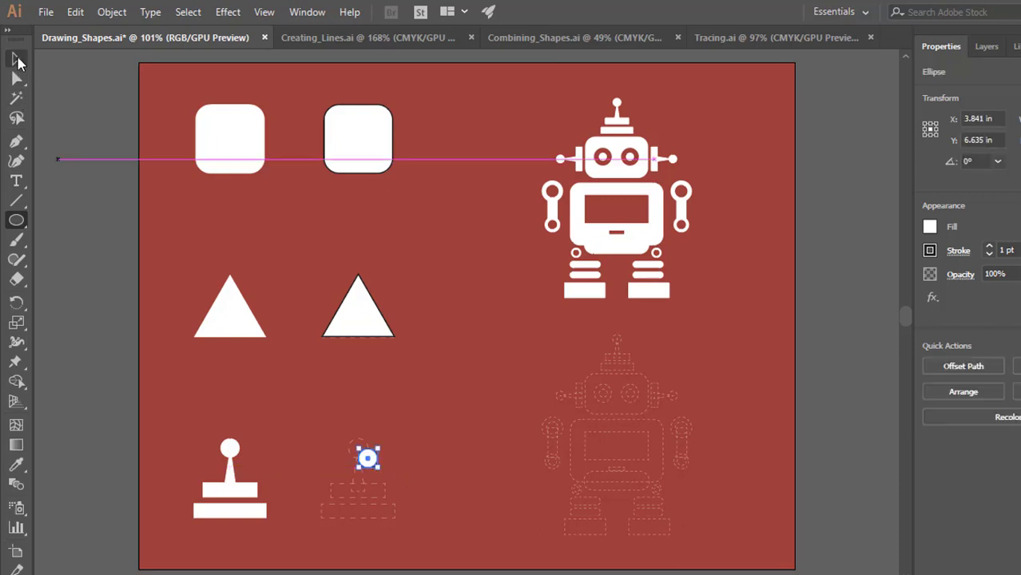
pyautogui.click(16, 58)
pyautogui.moveTo(366, 460)
pyautogui.mouseDown()
pyautogui.moveTo(357, 448)
pyautogui.moveTo(395, 470)
pyautogui.mouseUp()
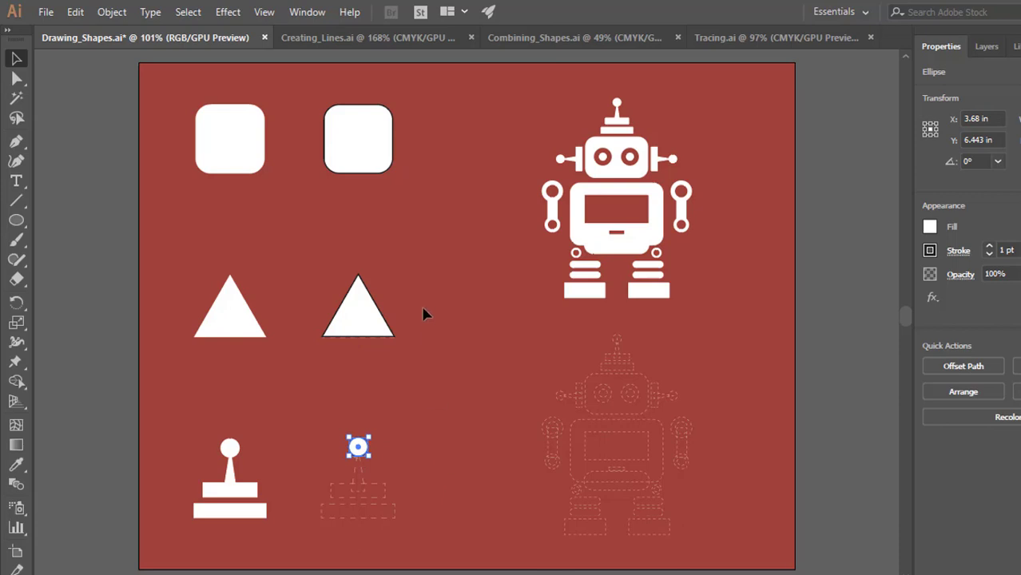
# Reselect the white triangle above
pyautogui.click(360, 313)
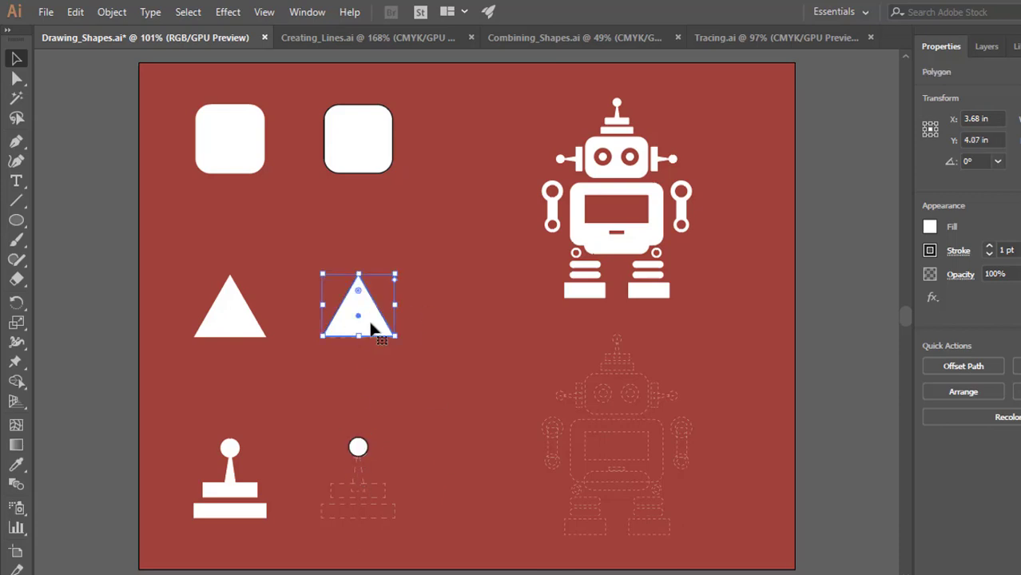
pyautogui.click(361, 475)
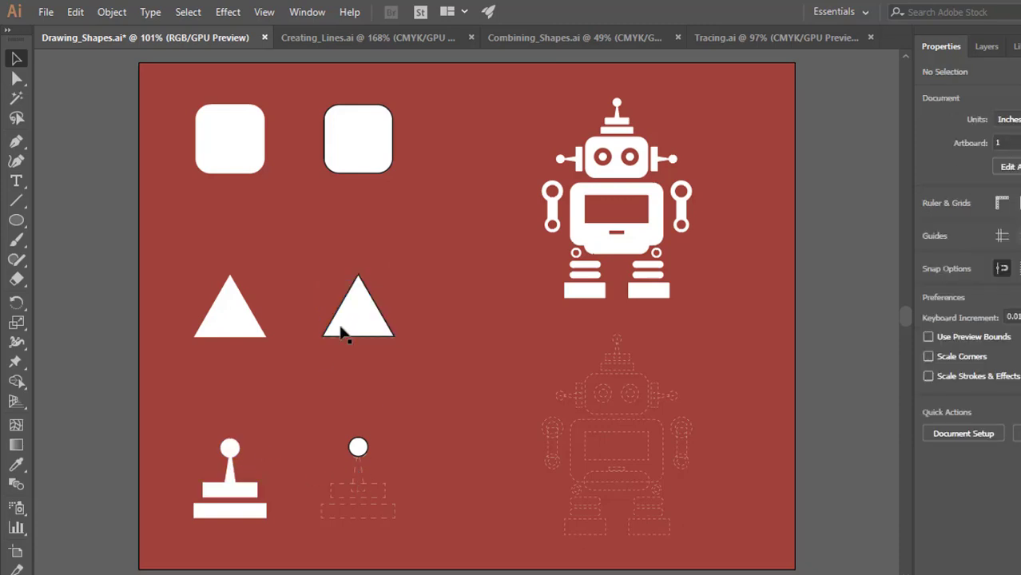
pyautogui.click(369, 325)
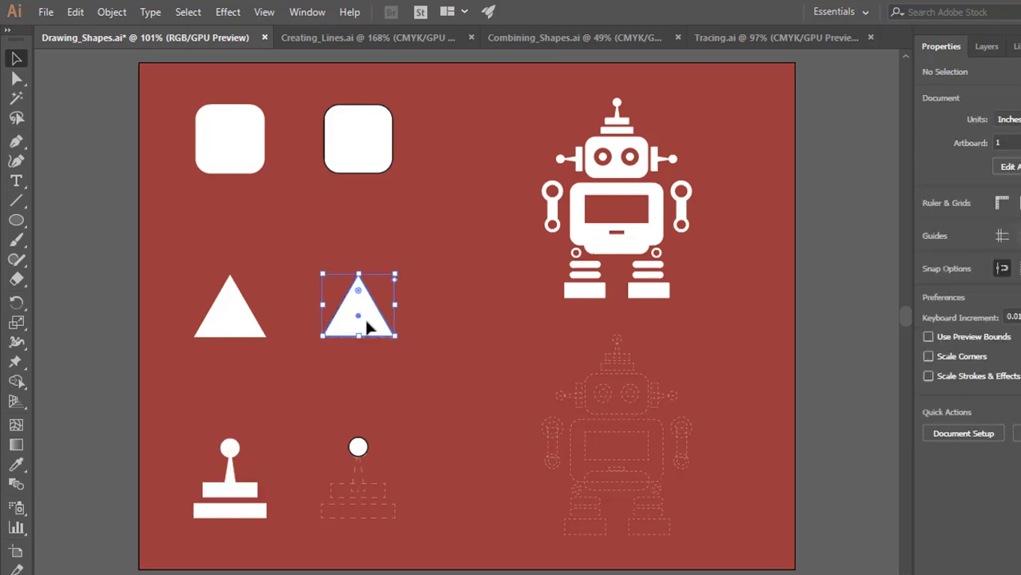
# Duplicate the triangle and fit a narrow 0.38 by 1.05 in copy under the circle as its stem
pyautogui.click(78, 13)
pyautogui.click(98, 91)
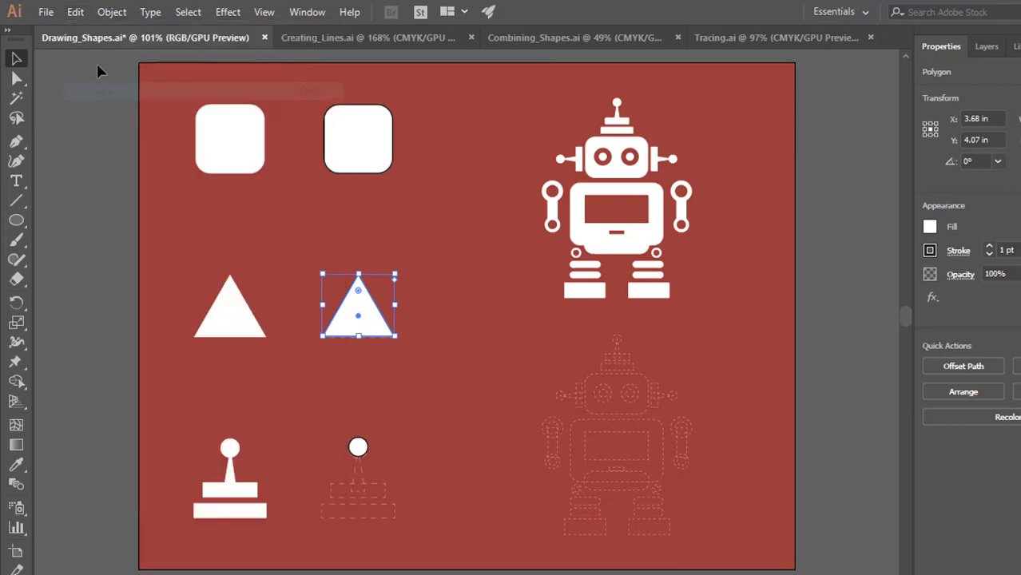
pyautogui.click(75, 12)
pyautogui.click(120, 107)
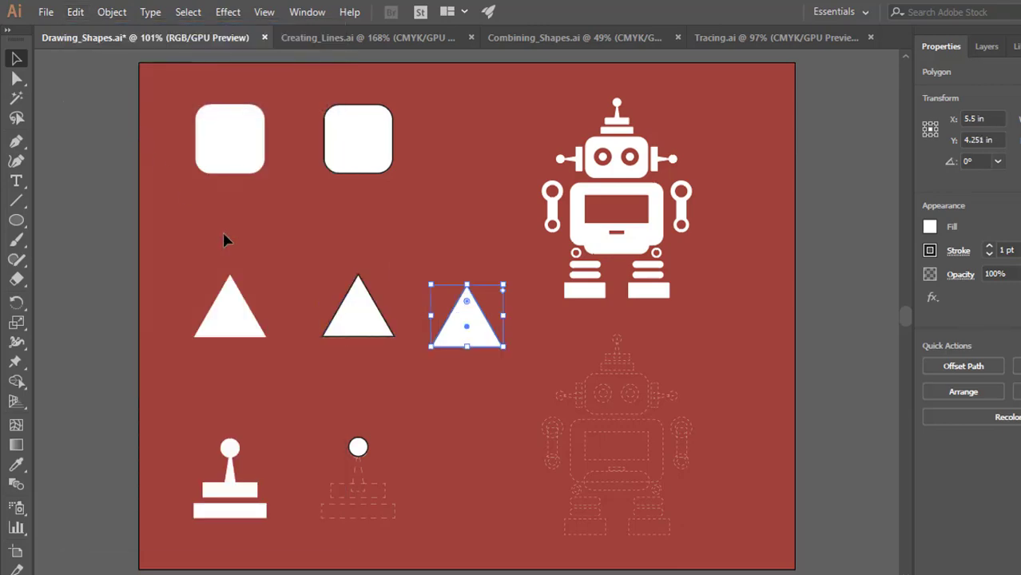
pyautogui.moveTo(478, 342)
pyautogui.mouseDown()
pyautogui.moveTo(421, 497)
pyautogui.moveTo(417, 482)
pyautogui.moveTo(435, 463)
pyautogui.moveTo(395, 466)
pyautogui.mouseUp()
pyautogui.moveTo(383, 428); pyautogui.dragTo(383, 446)
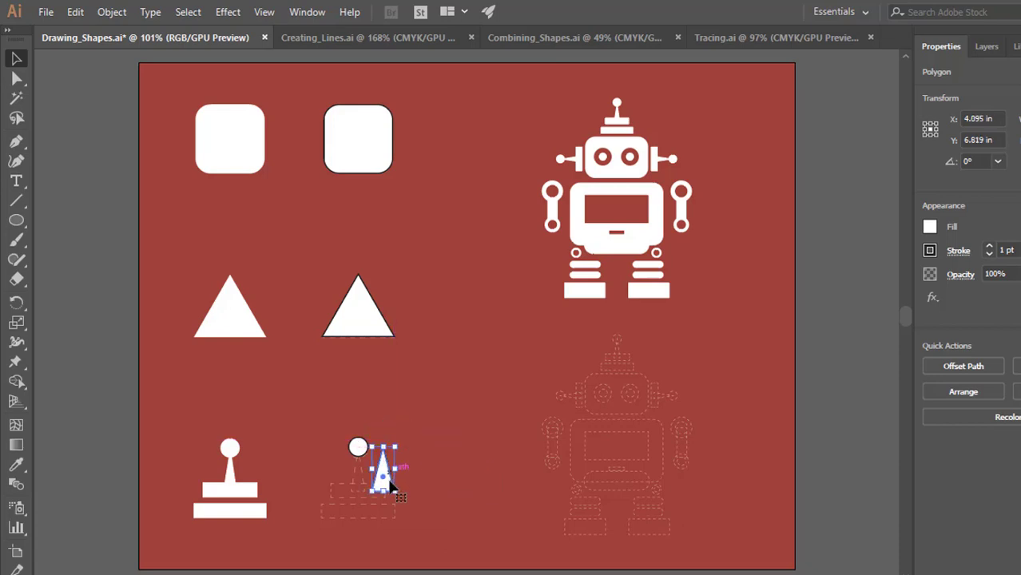
pyautogui.moveTo(380, 487)
pyautogui.mouseDown()
pyautogui.moveTo(365, 493)
pyautogui.moveTo(368, 472)
pyautogui.mouseUp()
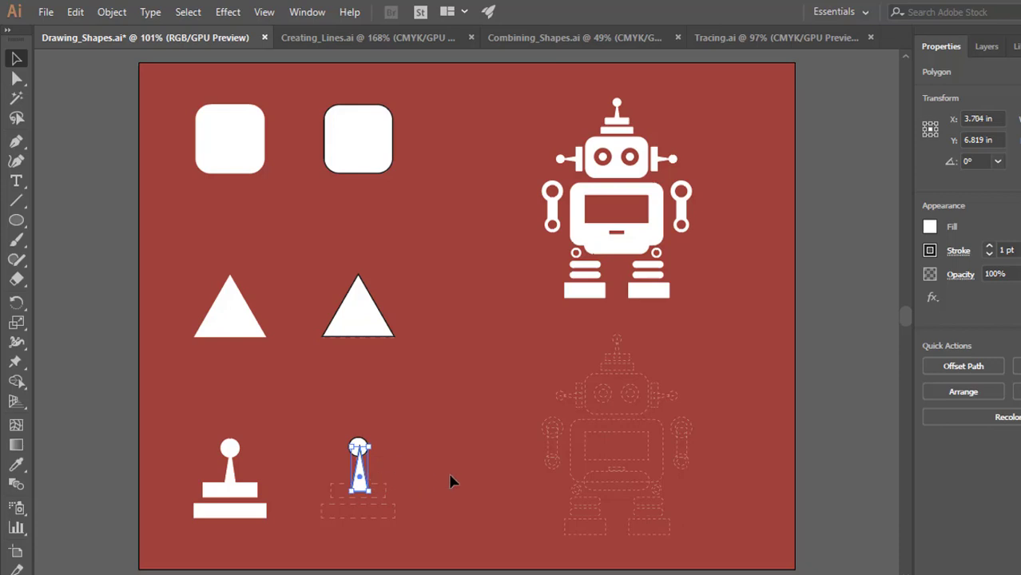
pyautogui.click(105, 374)
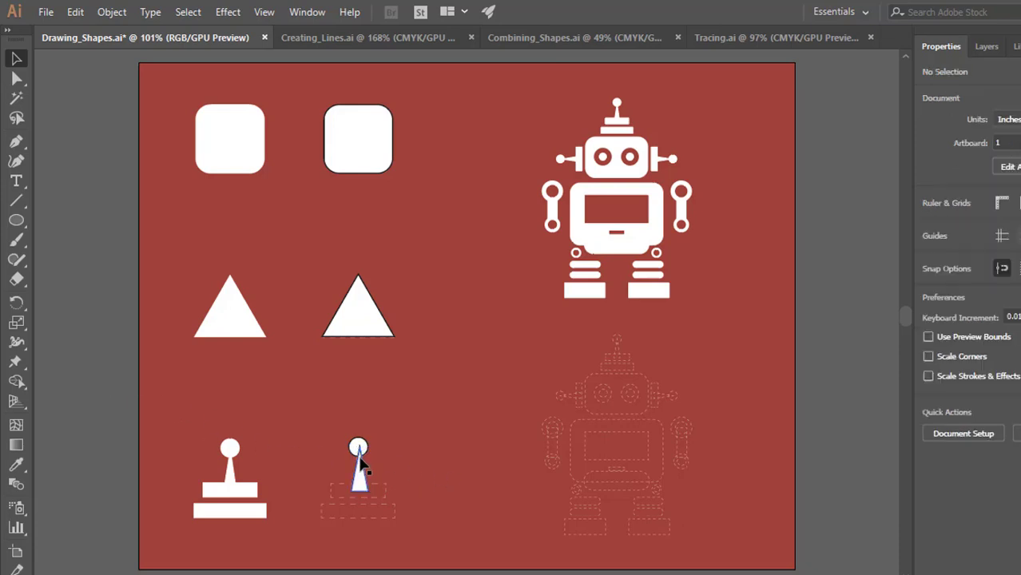
# Remove the stroke from the second rounded square and the triangle below it
pyautogui.click(349, 173)
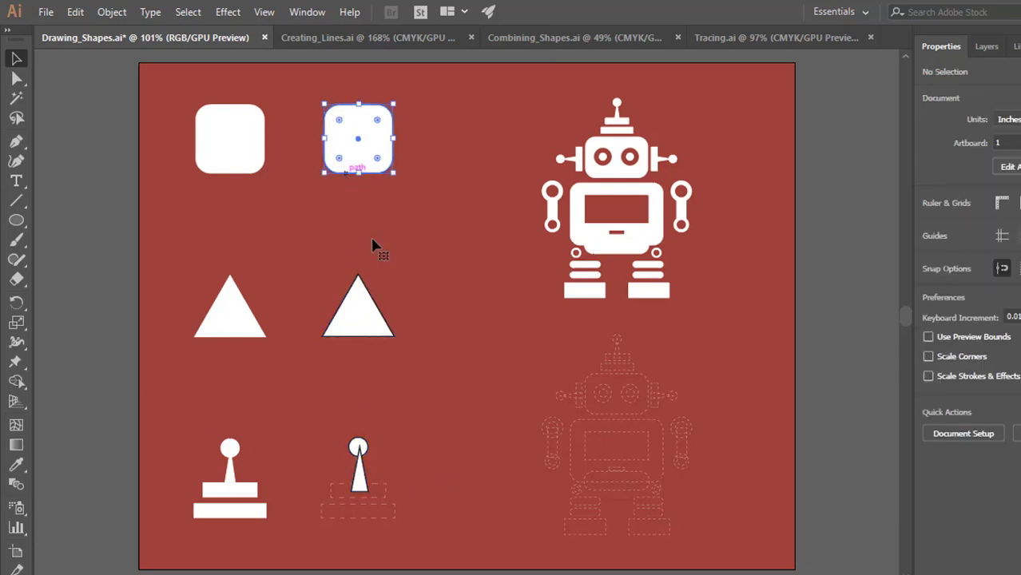
pyautogui.keyDown('shift'); pyautogui.click(358, 332); pyautogui.keyUp('shift')
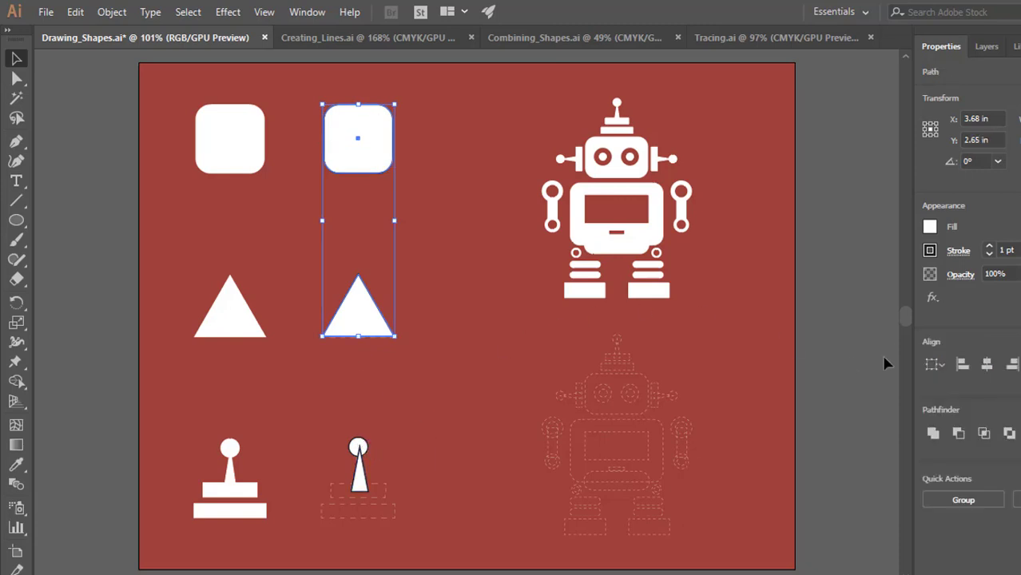
pyautogui.click(989, 255)
pyautogui.click(989, 256)
pyautogui.click(989, 256)
pyautogui.click(989, 255)
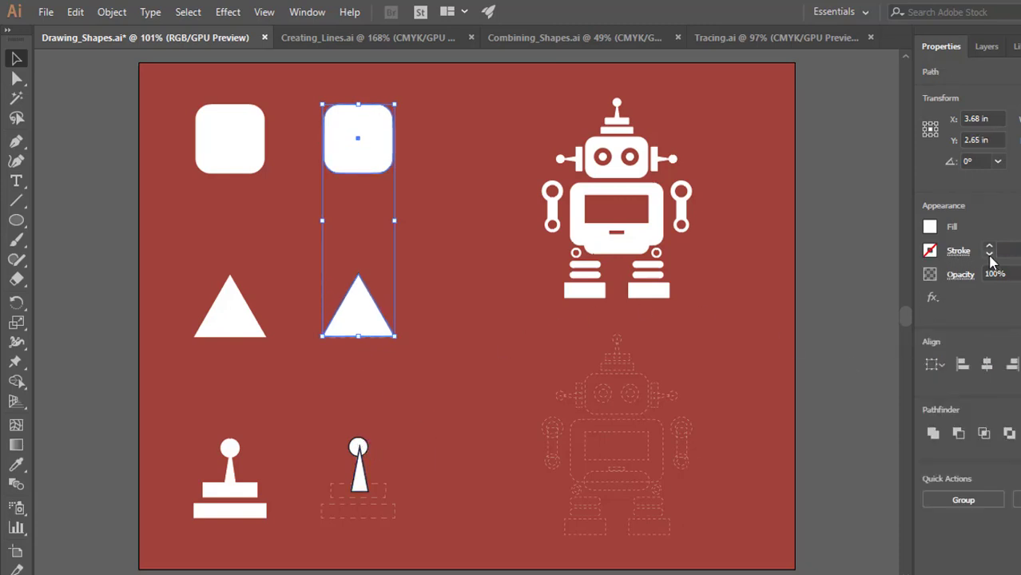
pyautogui.click(126, 295)
# Remove the stroke from the keyhole circle and stem, then switch to Creating_Lines.ai
pyautogui.click(358, 449)
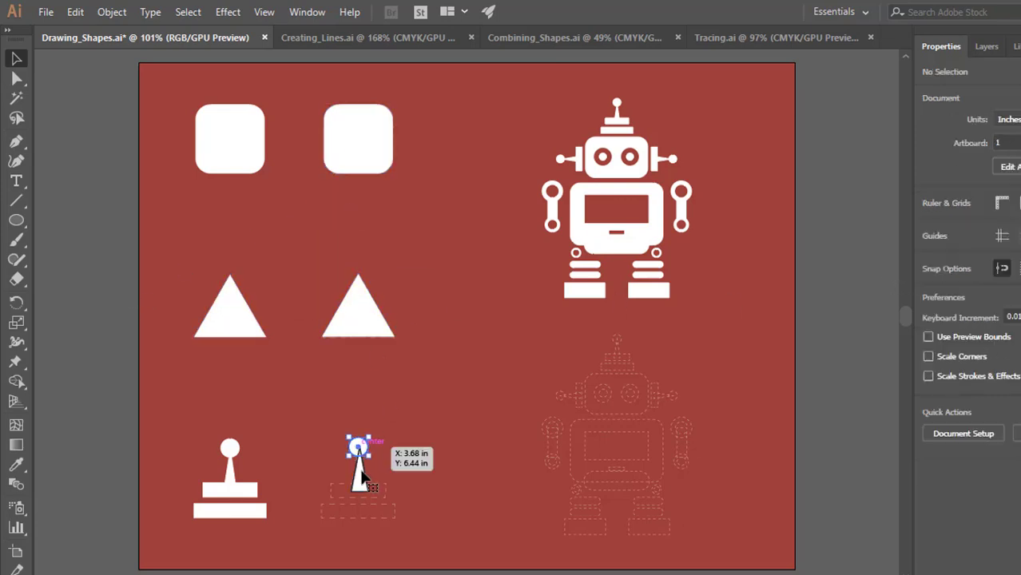
pyautogui.keyDown('shift'); pyautogui.click(362, 481); pyautogui.keyUp('shift')
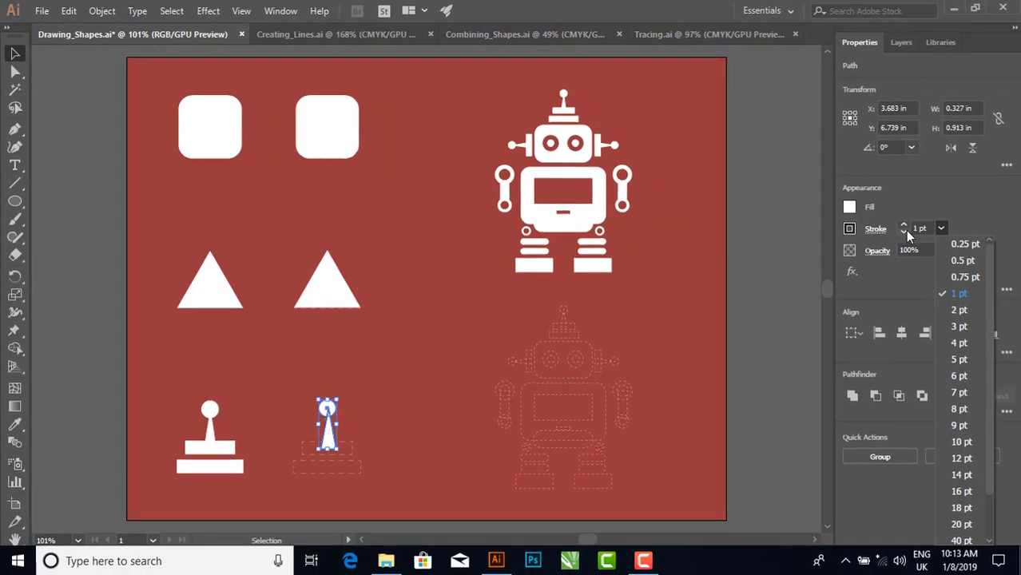
pyautogui.click(902, 231)
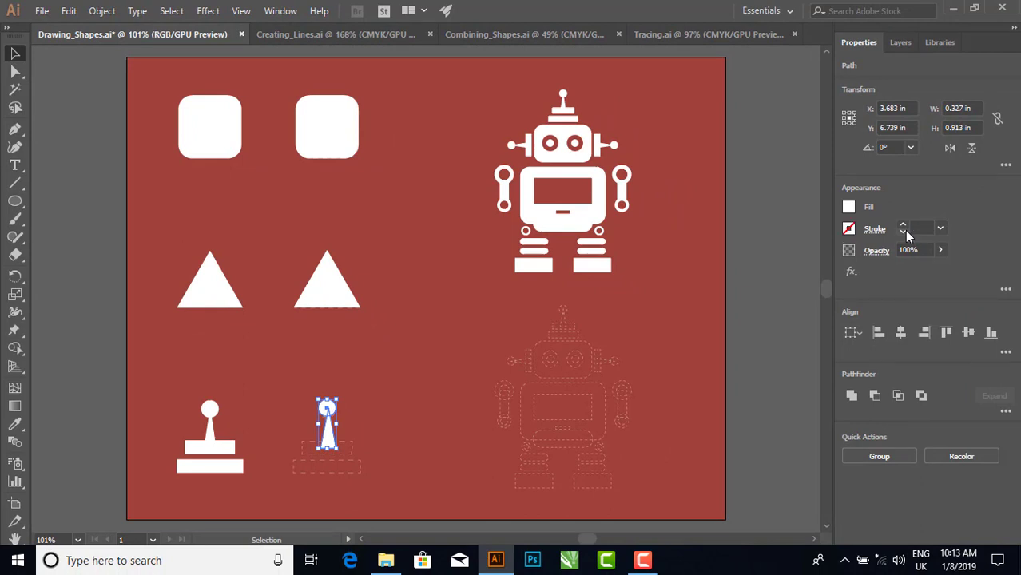
pyautogui.click(102, 263)
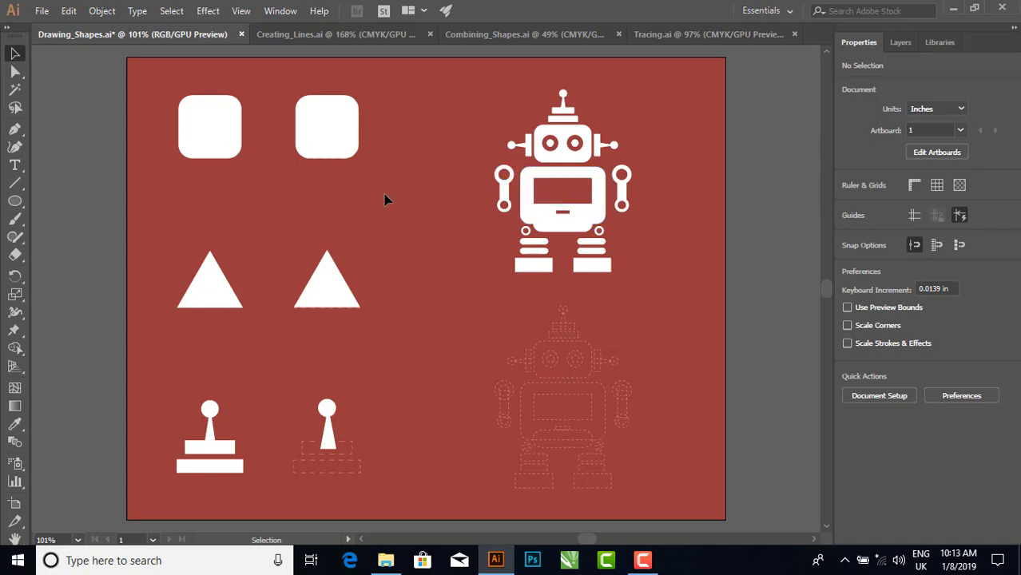
pyautogui.click(318, 154)
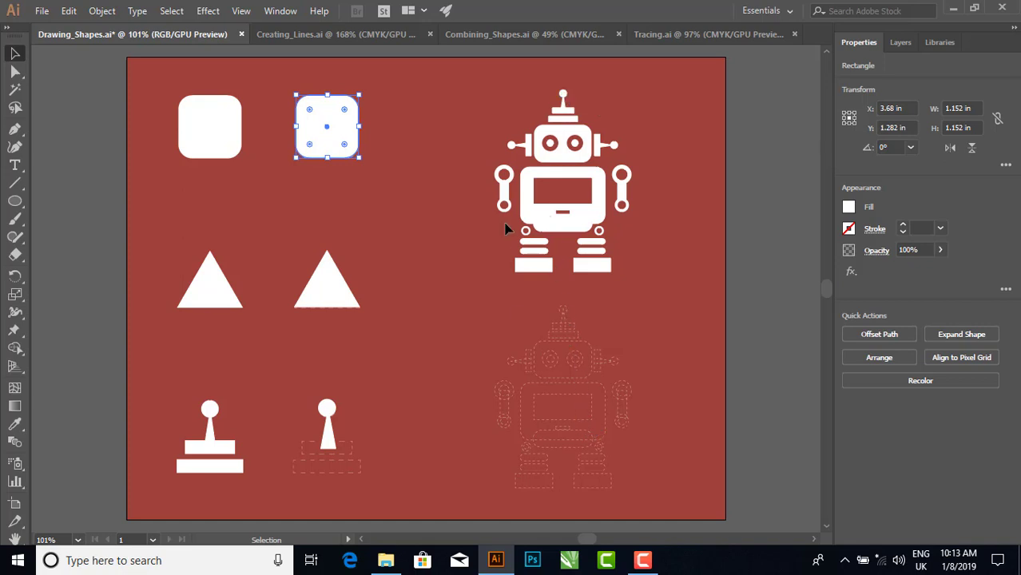
pyautogui.click(311, 36)
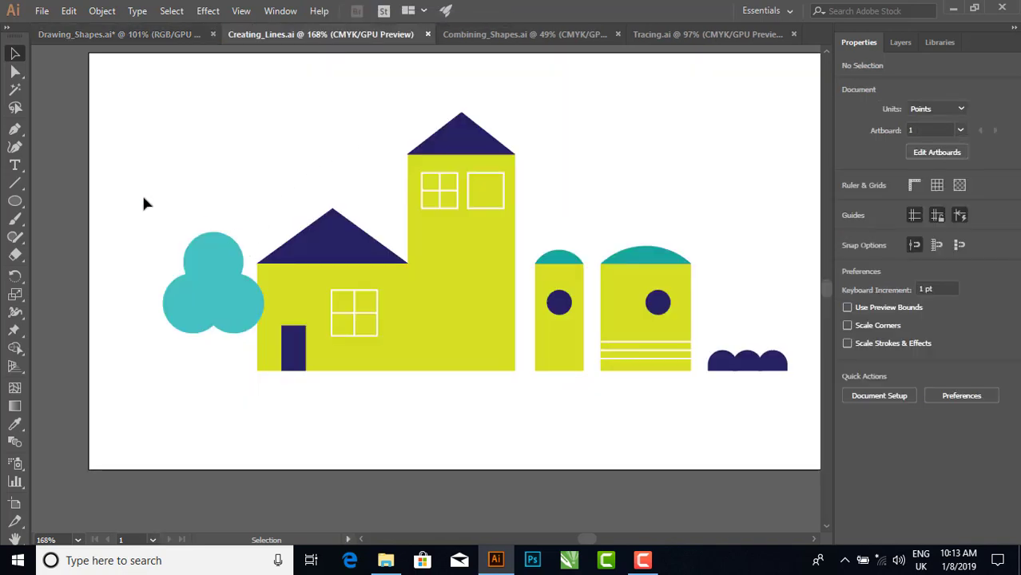
# Choose the Line Segment Tool and check that Smart Guides are on in the View menu
pyautogui.click(22, 190)
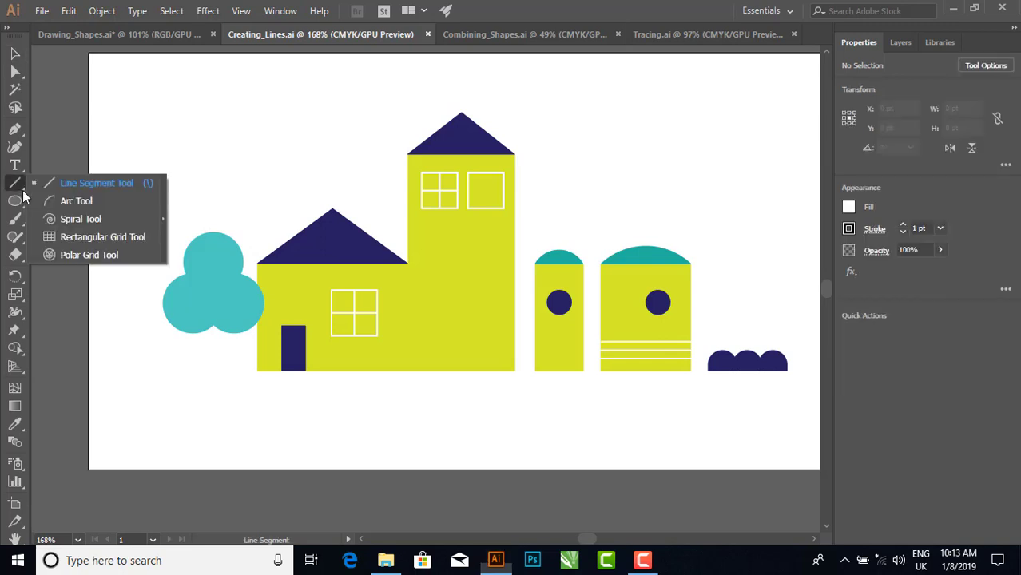
pyautogui.click(107, 185)
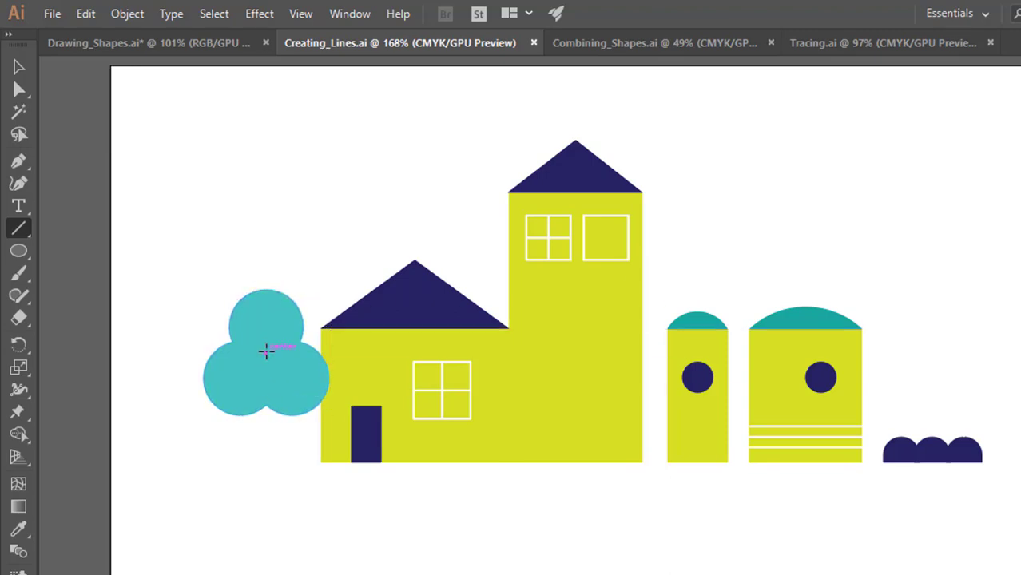
pyautogui.click(302, 16)
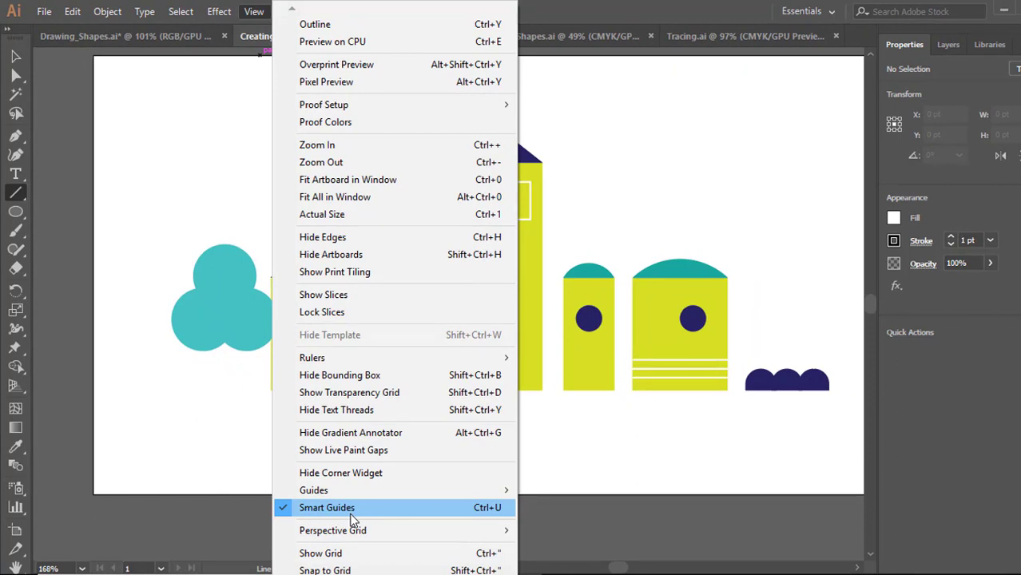
# Draw a 73.49 pt vertical trunk line down from the teal tree's centre
pyautogui.click(152, 264)
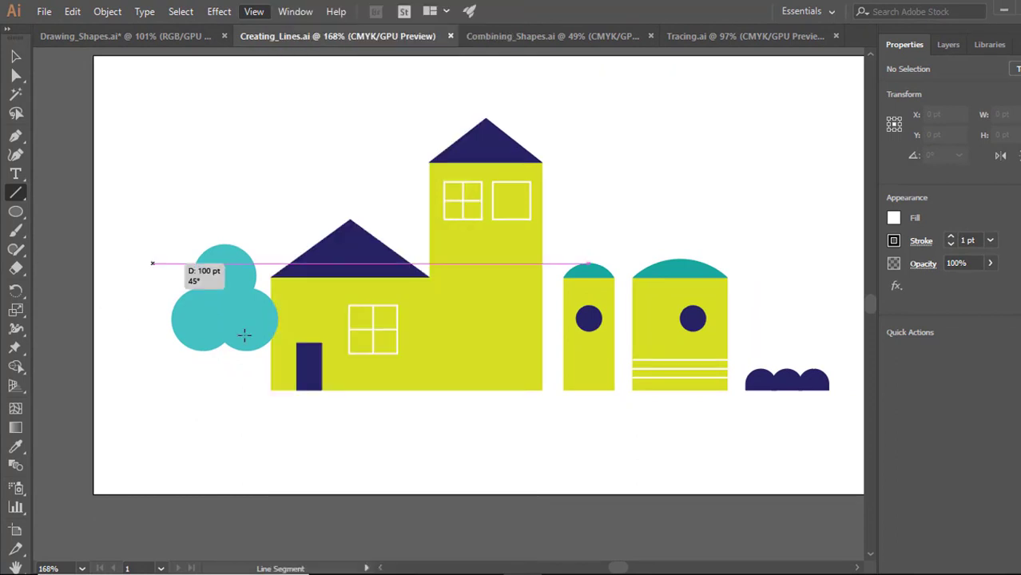
pyautogui.click(578, 341)
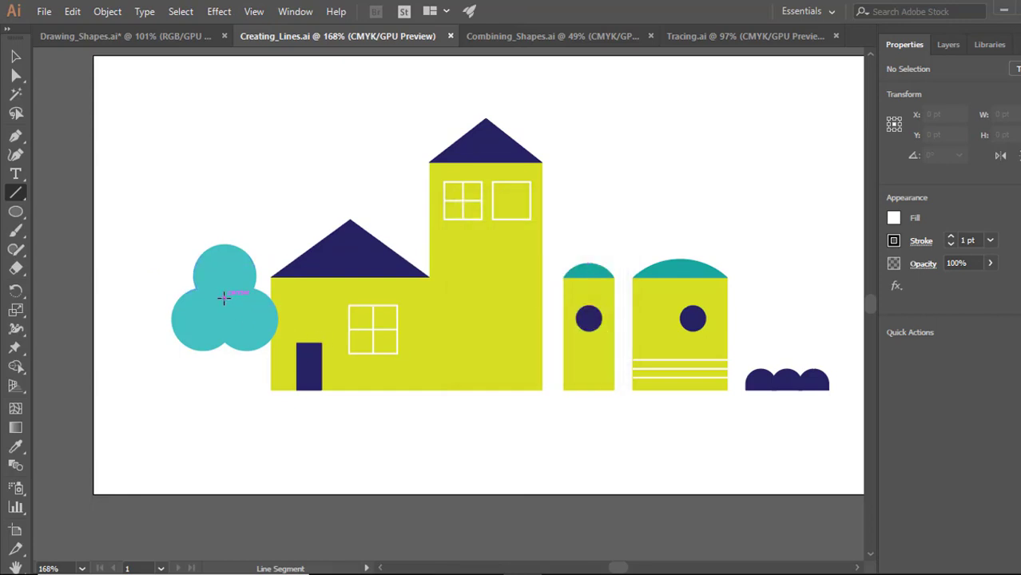
pyautogui.moveTo(224, 298); pyautogui.dragTo(185, 404)
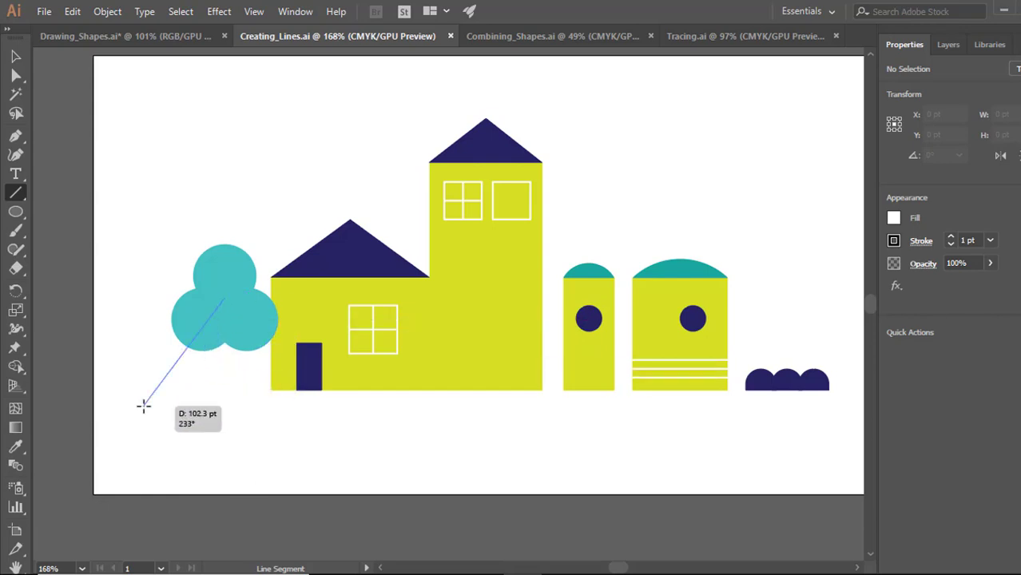
pyautogui.moveTo(177, 406)
pyautogui.mouseDown()
pyautogui.moveTo(282, 421)
pyautogui.moveTo(162, 403)
pyautogui.moveTo(153, 329)
pyautogui.moveTo(157, 365)
pyautogui.moveTo(227, 386)
pyautogui.mouseUp()
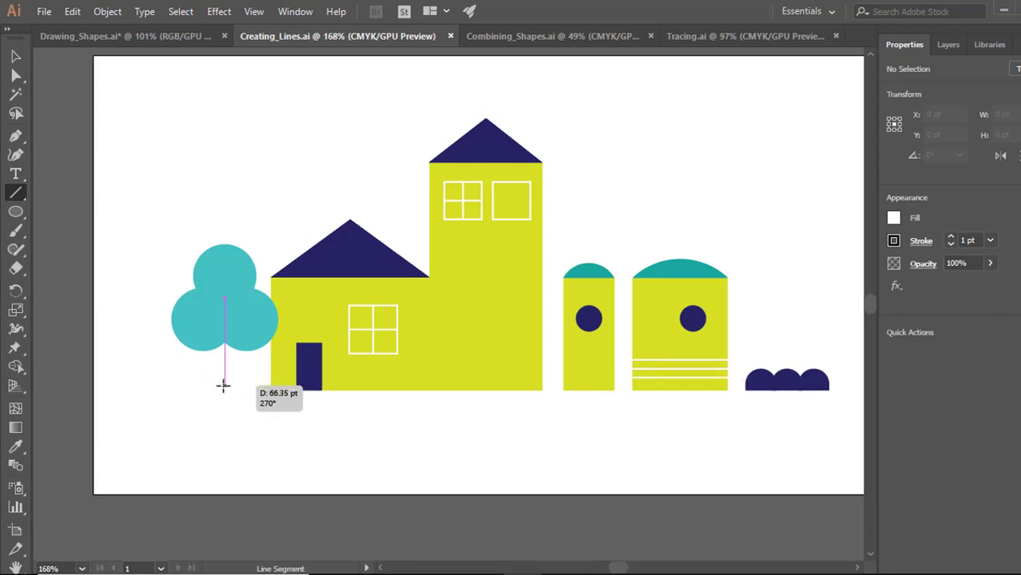
pyautogui.moveTo(223, 386)
pyautogui.mouseDown()
pyautogui.moveTo(180, 380)
pyautogui.moveTo(259, 377)
pyautogui.moveTo(203, 394)
pyautogui.moveTo(225, 395)
pyautogui.mouseUp()
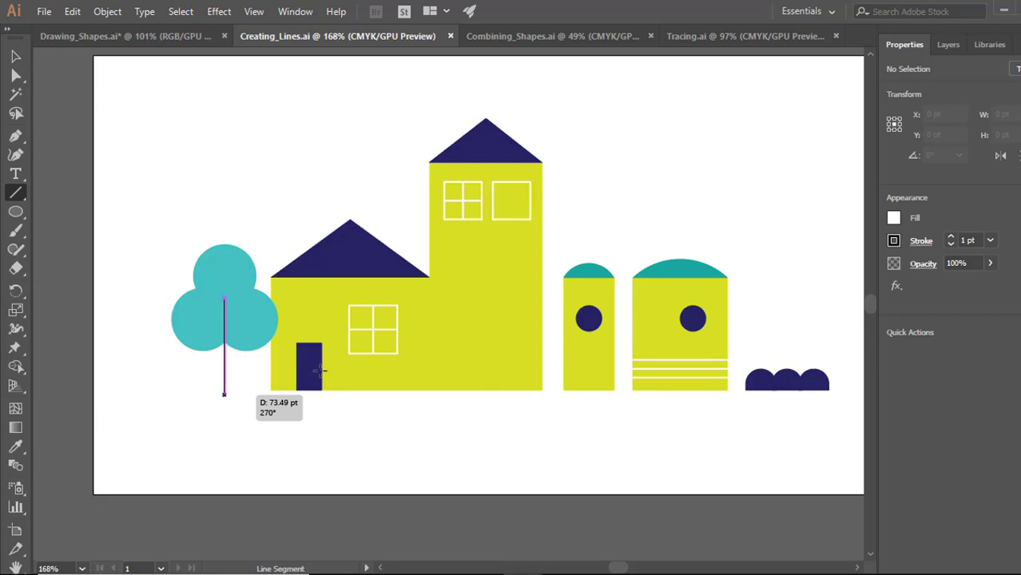
# Set the trunk line's stroke to 2 pt and adjust its position
pyautogui.click(950, 237)
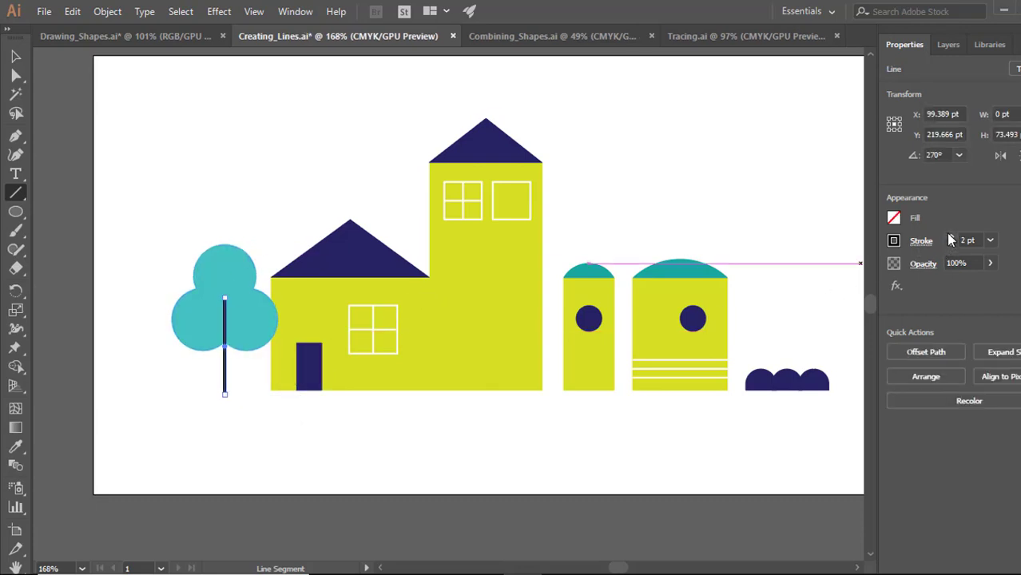
pyautogui.click(16, 57)
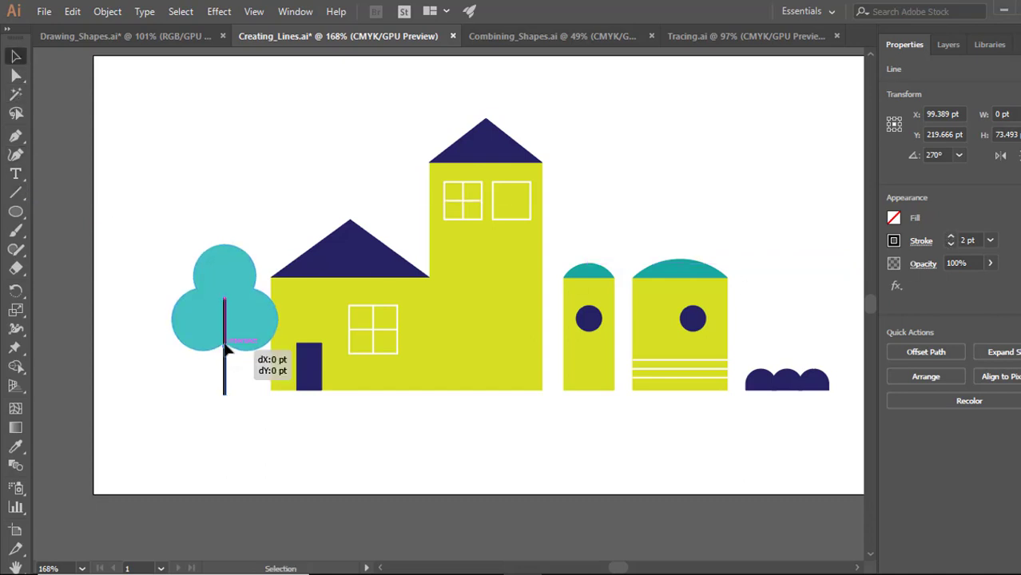
pyautogui.moveTo(226, 349); pyautogui.dragTo(228, 352)
pyautogui.click(68, 288)
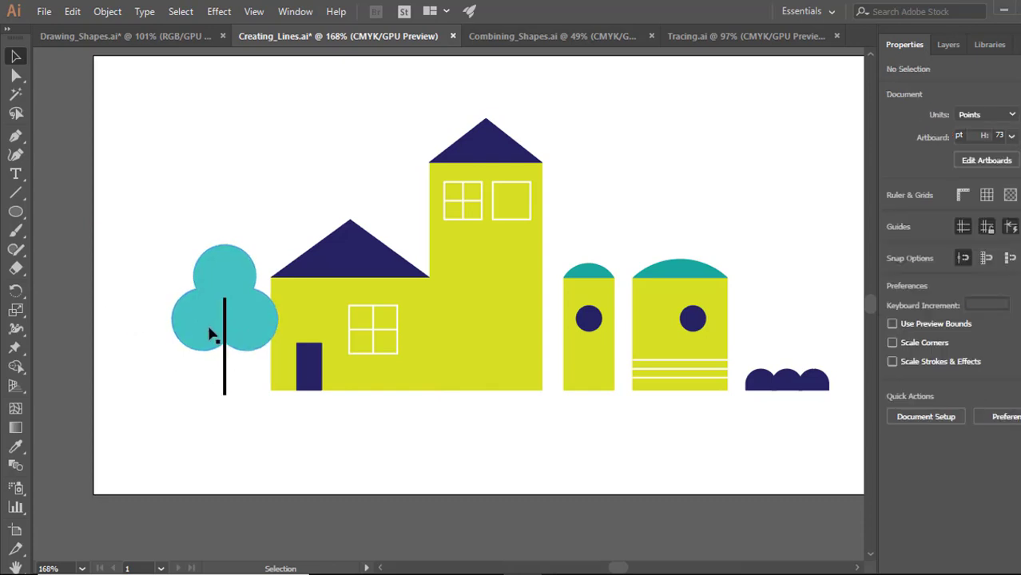
pyautogui.click(225, 322)
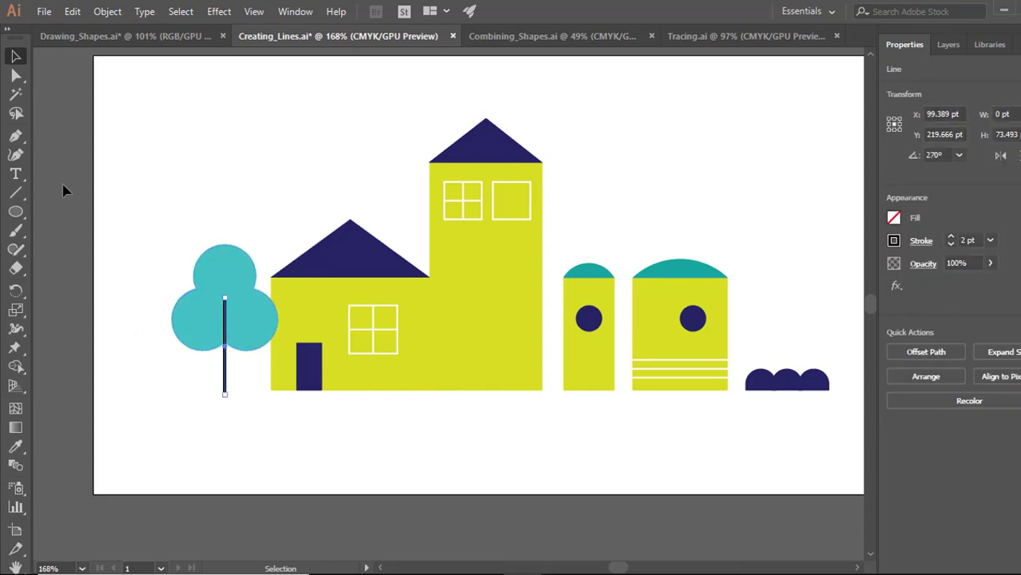
# Draw two short diagonal branches angling up left and right from the trunk
pyautogui.click(19, 192)
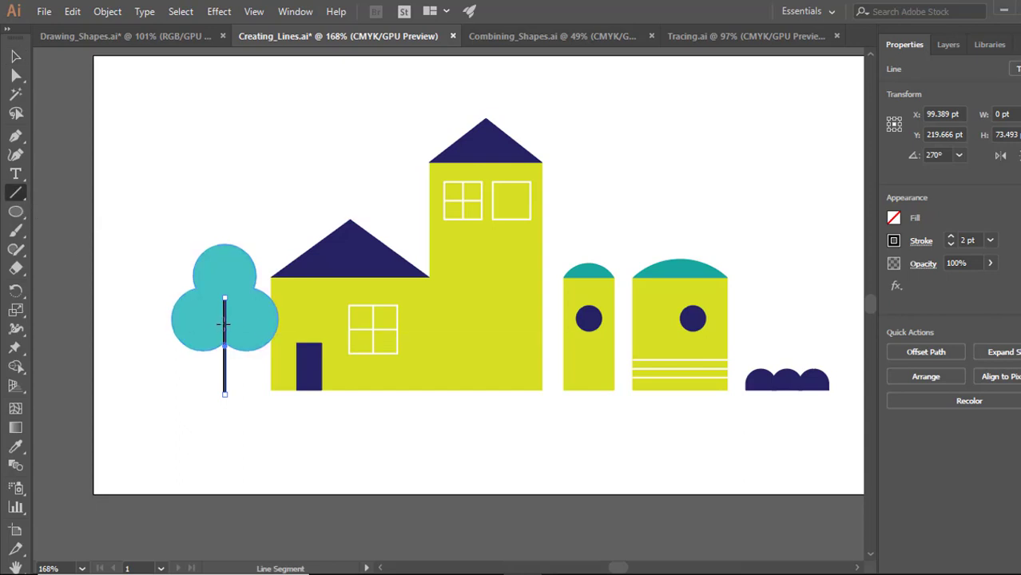
pyautogui.moveTo(224, 318); pyautogui.dragTo(243, 306)
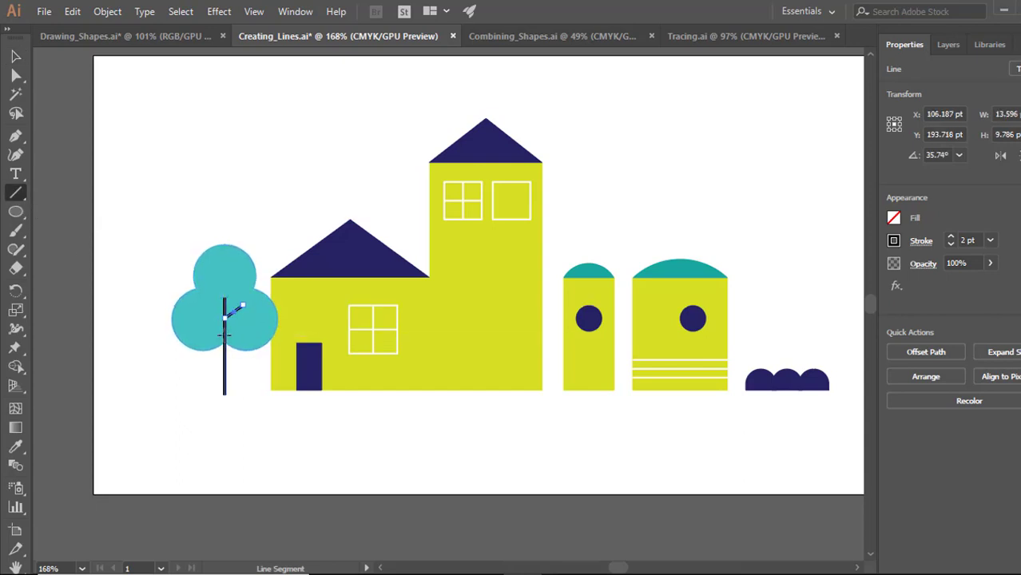
pyautogui.moveTo(224, 334); pyautogui.dragTo(200, 318)
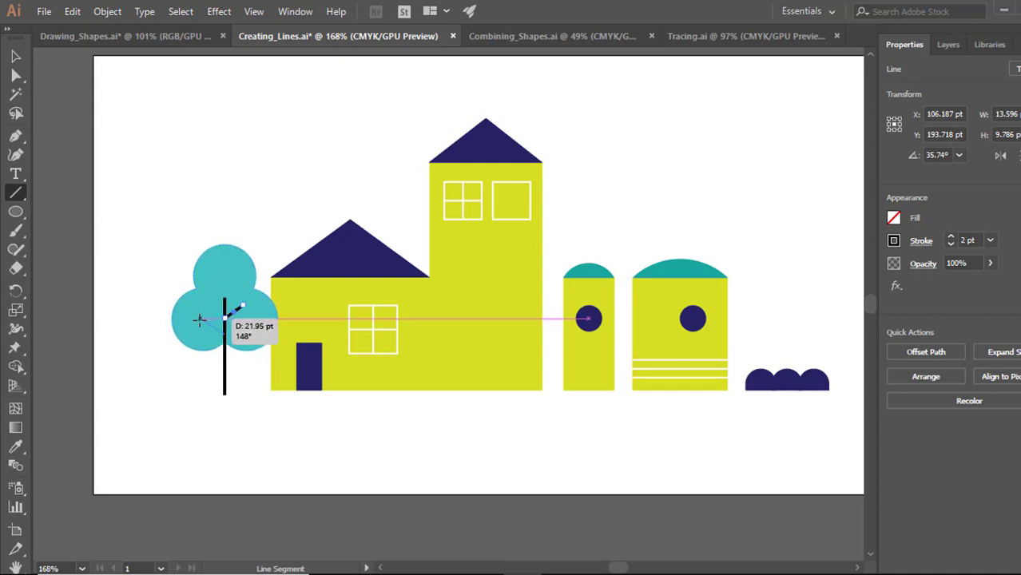
pyautogui.click(16, 56)
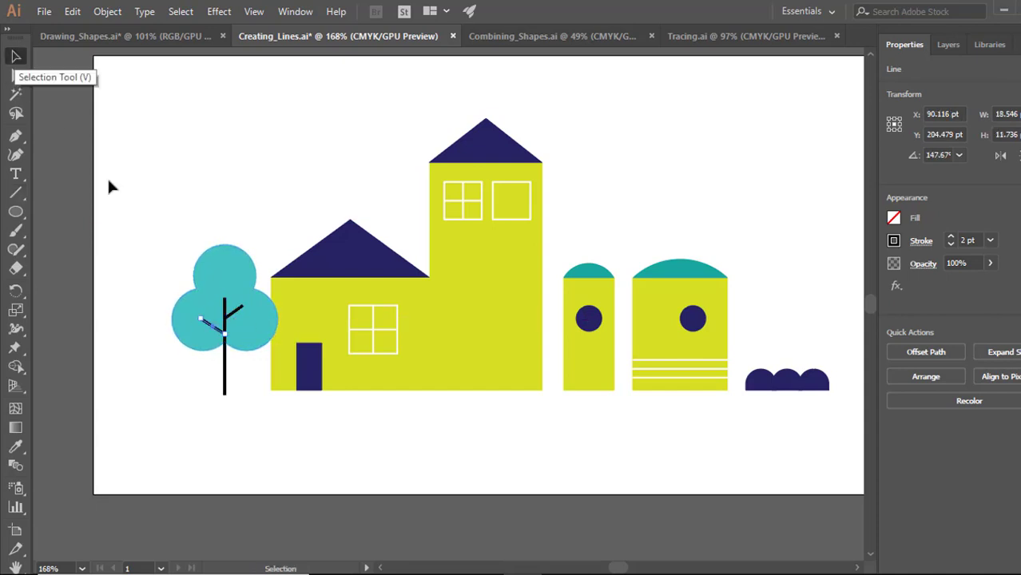
pyautogui.click(173, 370)
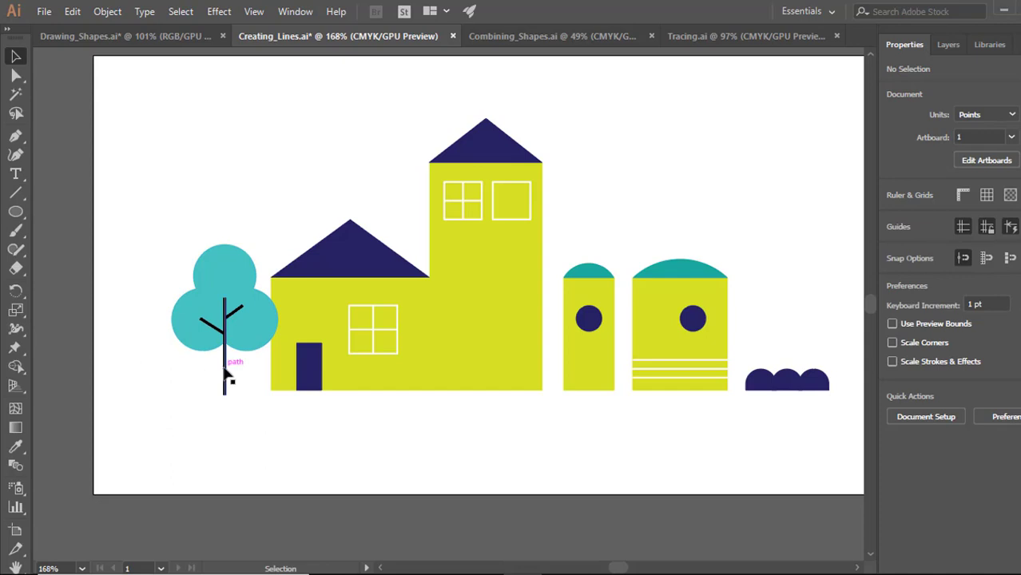
# Paste a duplicate of the tree trunk line, deleting an accidentally pasted triangle
pyautogui.click(225, 371)
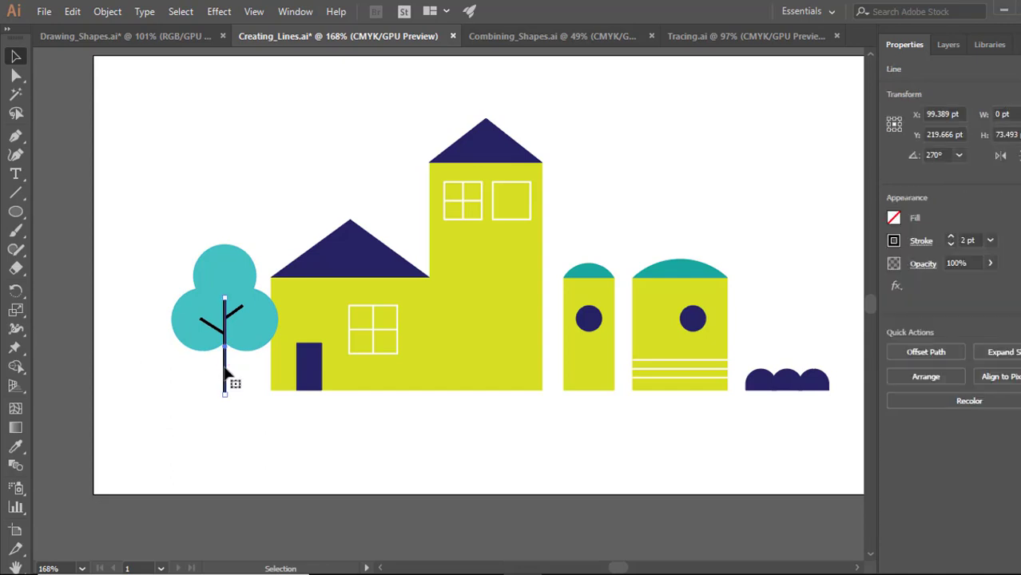
pyautogui.click(72, 11)
pyautogui.click(114, 105)
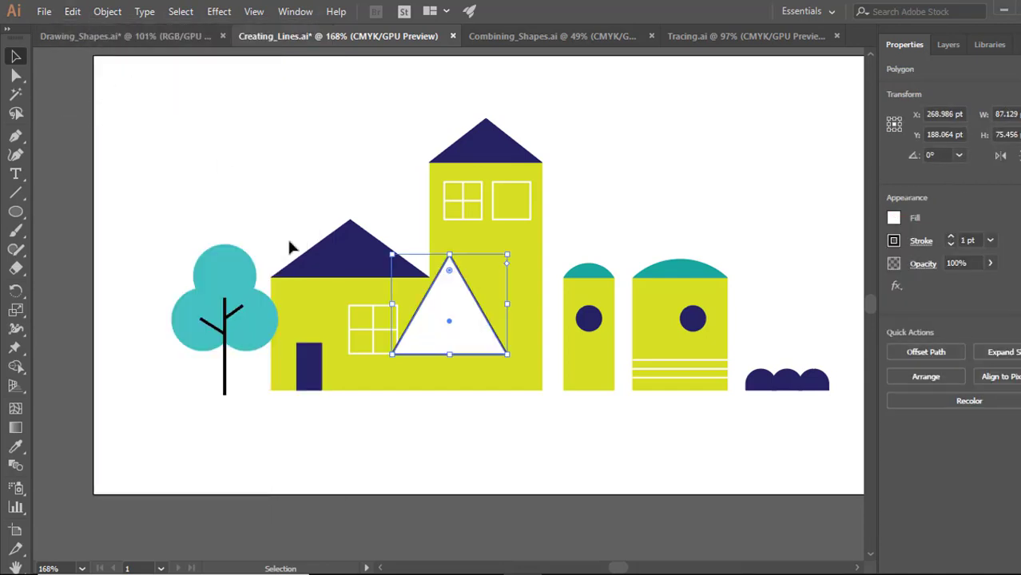
pyautogui.press('Delete')
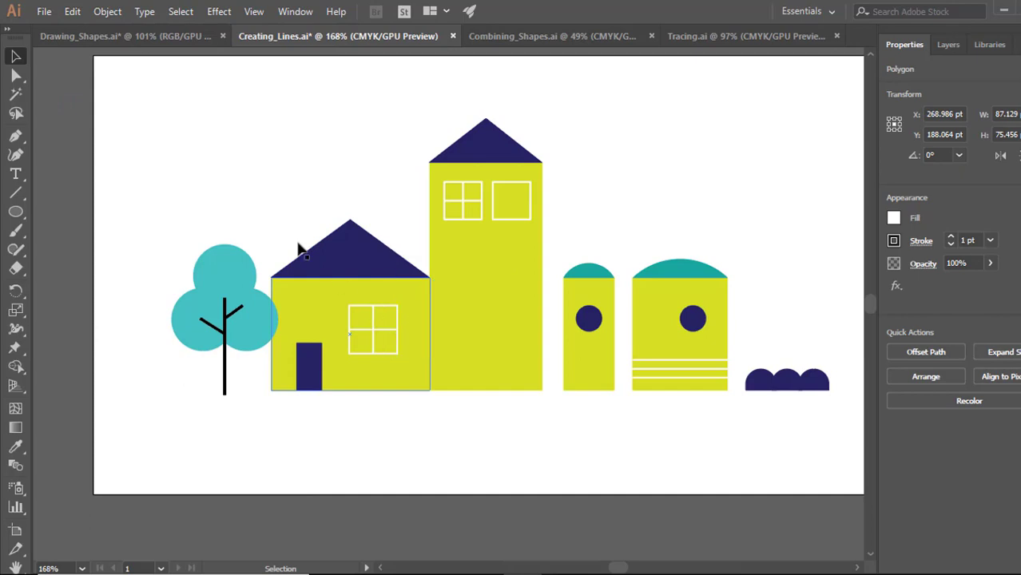
pyautogui.click(224, 368)
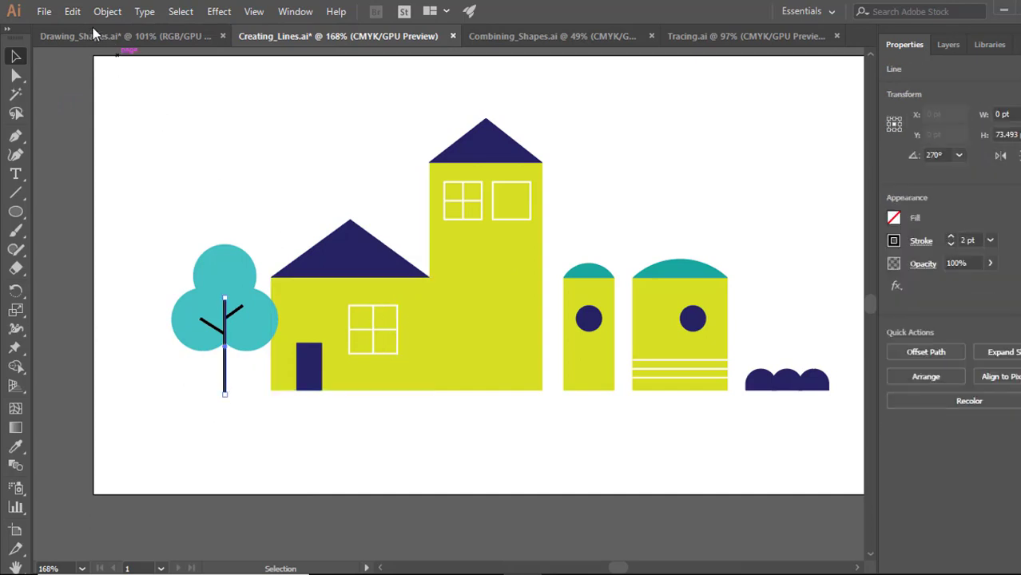
pyautogui.click(71, 11)
pyautogui.click(112, 90)
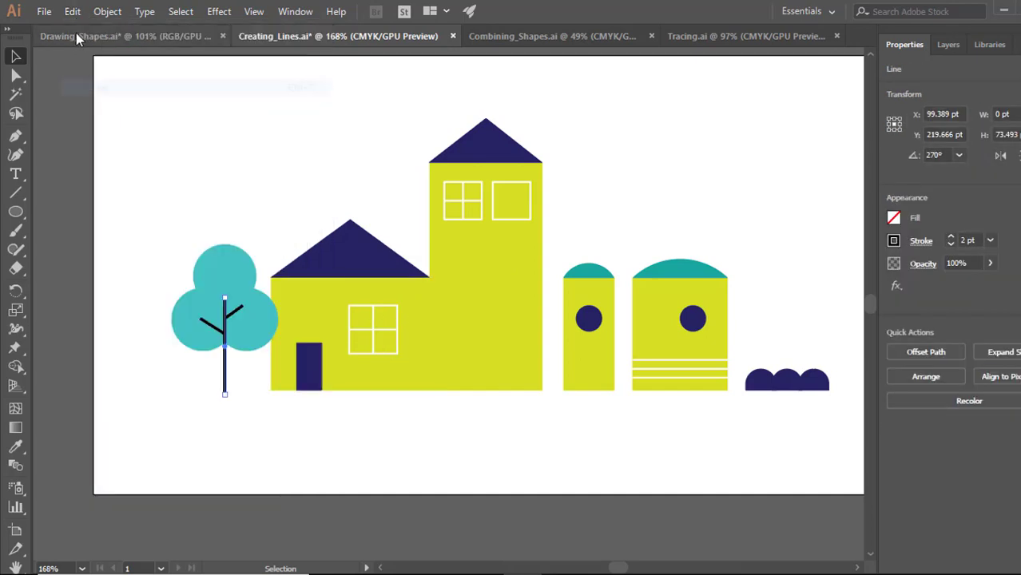
pyautogui.click(72, 11)
pyautogui.click(116, 104)
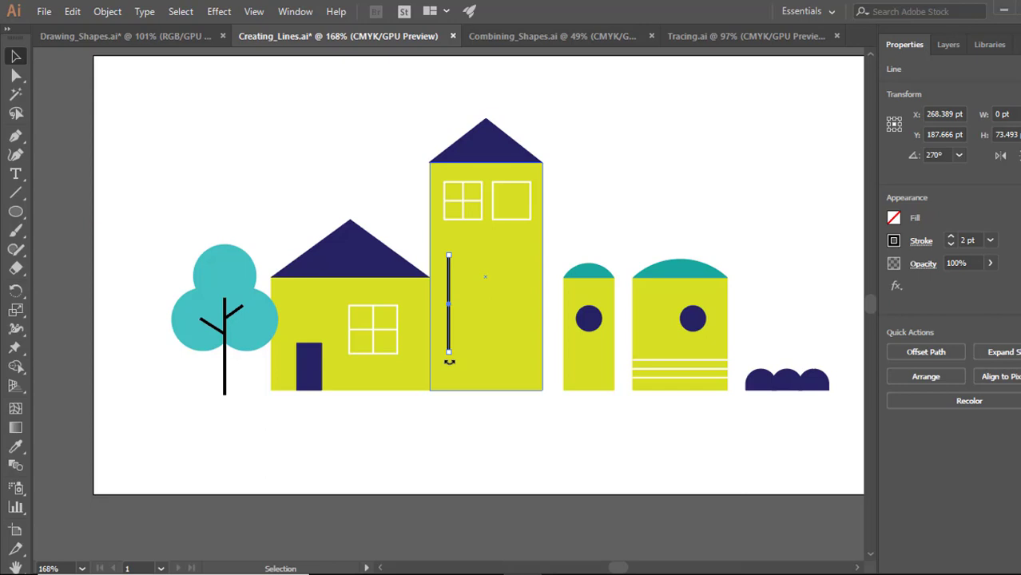
# Rotate the copy horizontal and stretch it into a 486.26 pt ground line beneath the buildings
pyautogui.moveTo(449, 361); pyautogui.dragTo(478, 322)
pyautogui.moveTo(478, 322); pyautogui.dragTo(485, 296)
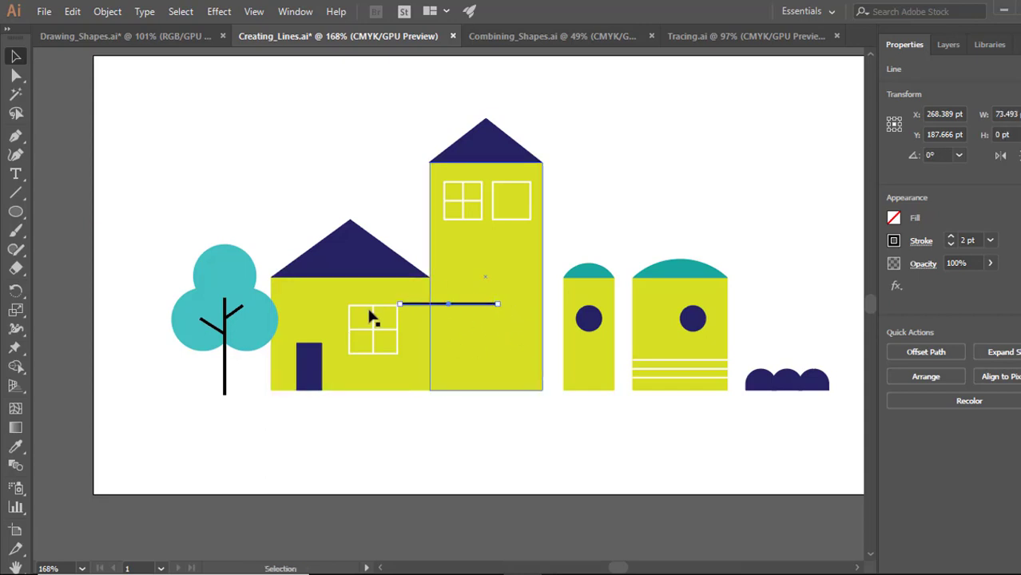
pyautogui.moveTo(467, 304)
pyautogui.mouseDown()
pyautogui.moveTo(255, 409)
pyautogui.moveTo(798, 429)
pyautogui.moveTo(829, 416)
pyautogui.moveTo(829, 430)
pyautogui.moveTo(830, 405)
pyautogui.mouseUp()
pyautogui.press('shift')
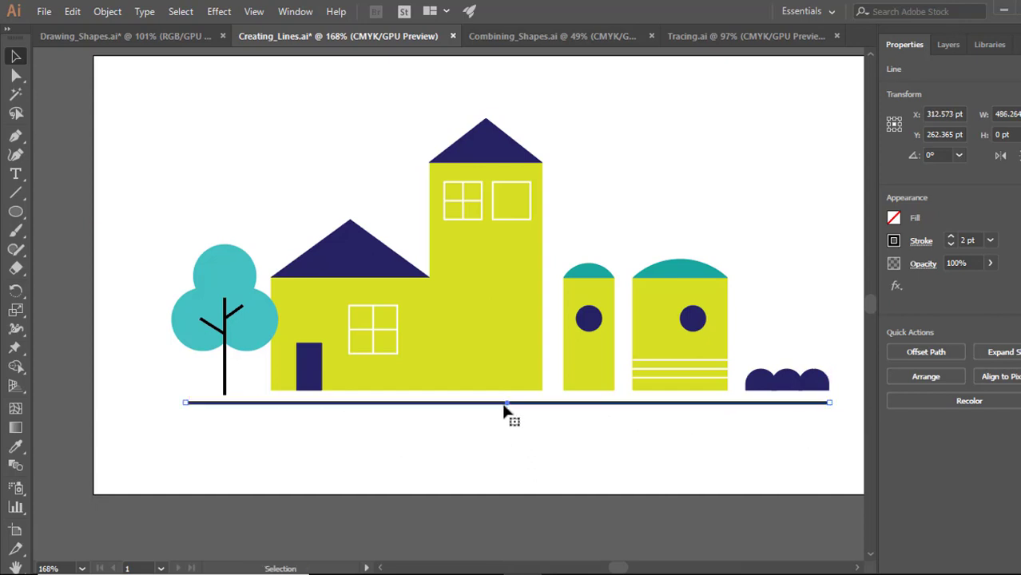
# Give the ground line a 9 pt red stroke, then switch to Combining_Shapes.ai
pyautogui.click(951, 241)
pyautogui.click(952, 241)
pyautogui.click(952, 241)
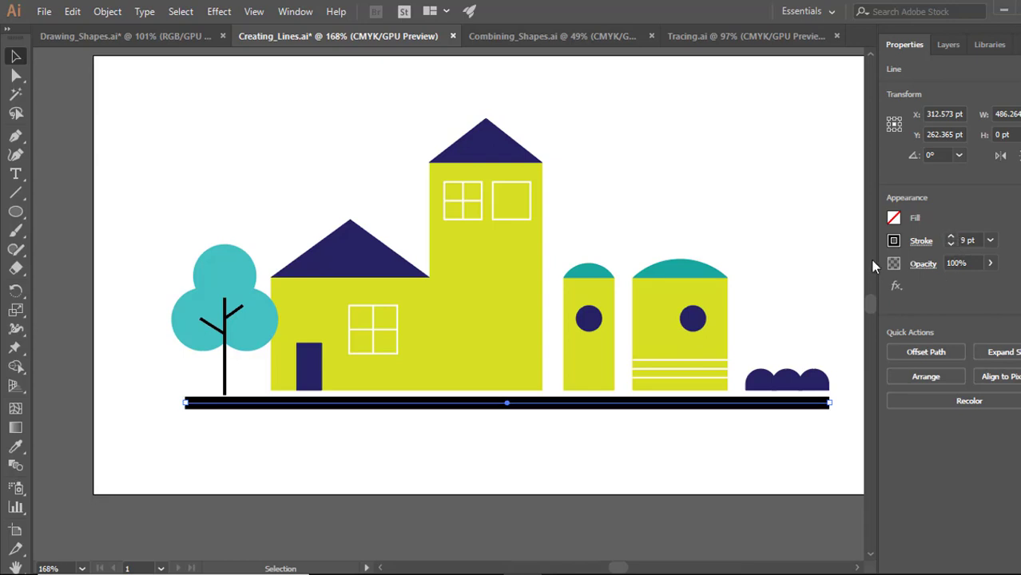
pyautogui.click(894, 242)
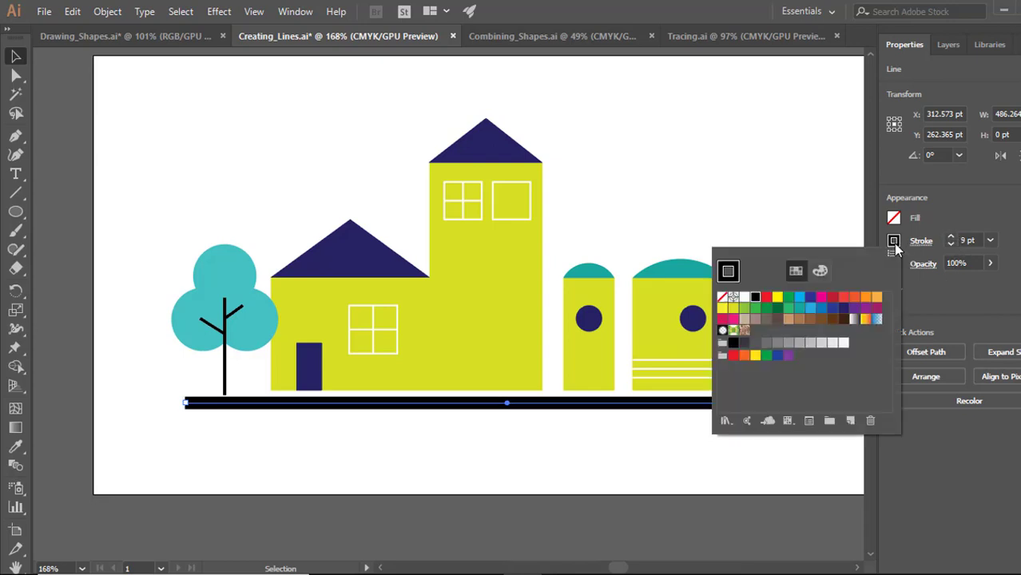
pyautogui.click(767, 297)
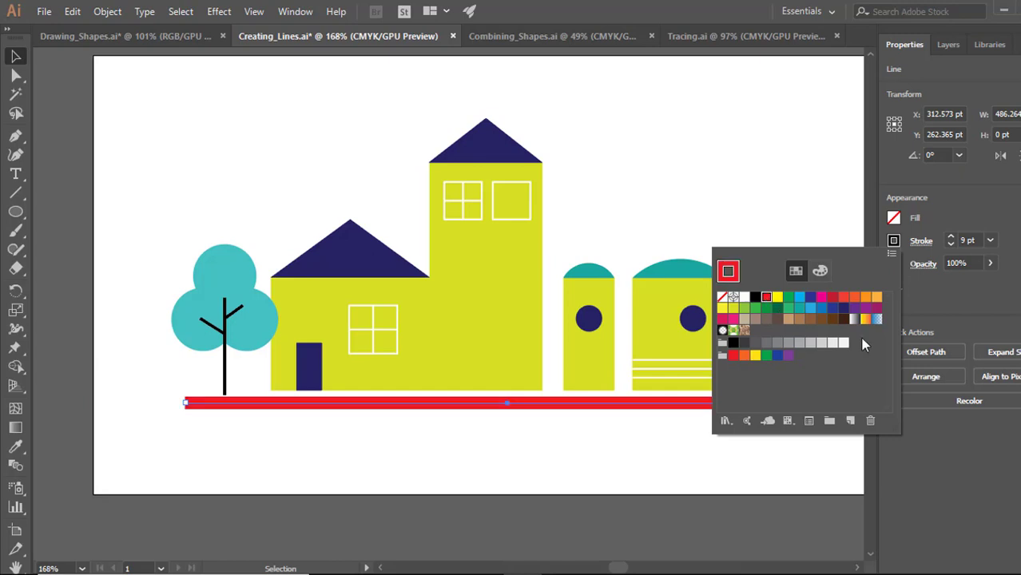
pyautogui.click(990, 306)
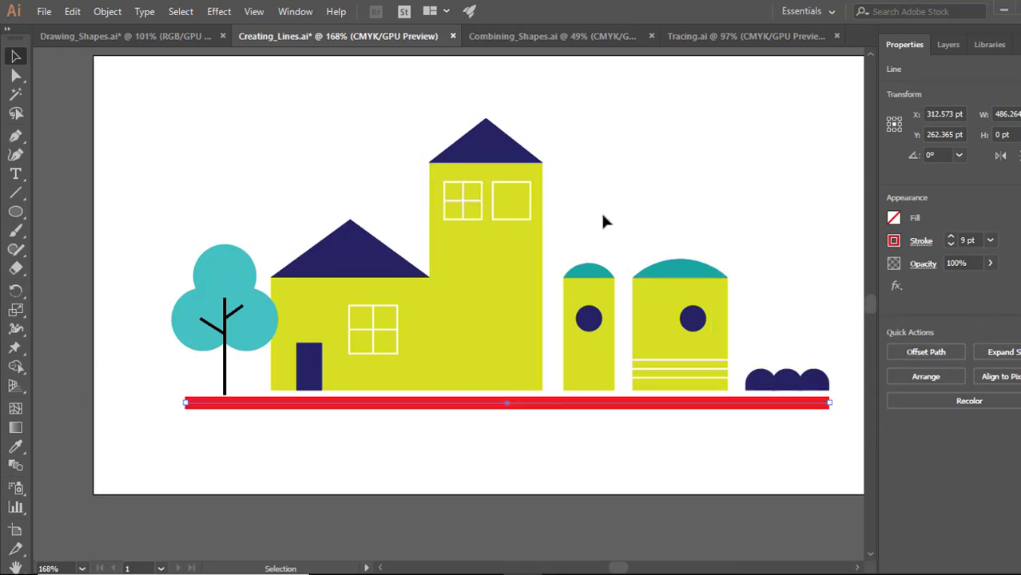
pyautogui.click(514, 36)
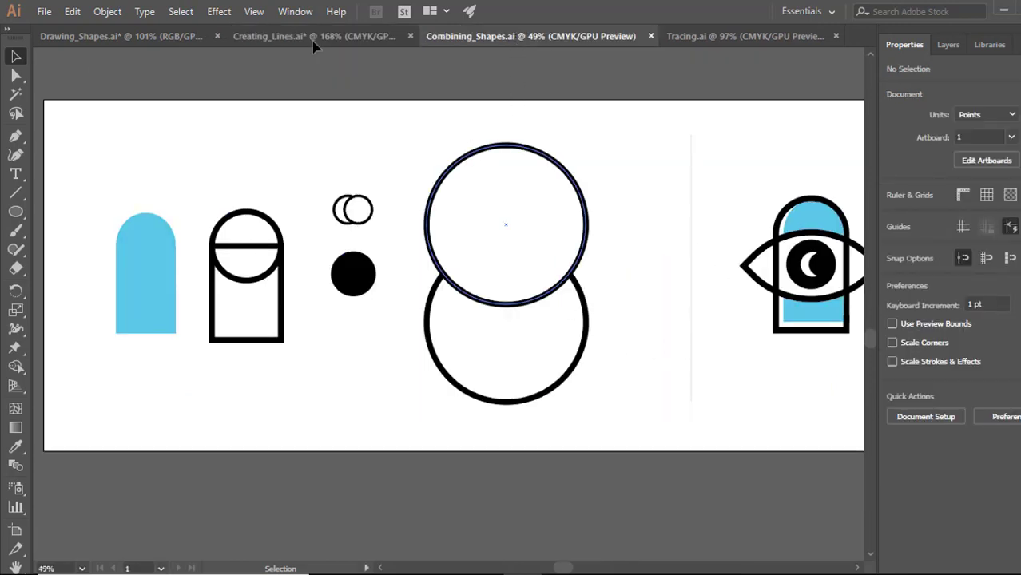
# Use View > Fit All in Window to show the whole Combining_Shapes artboard
pyautogui.click(251, 12)
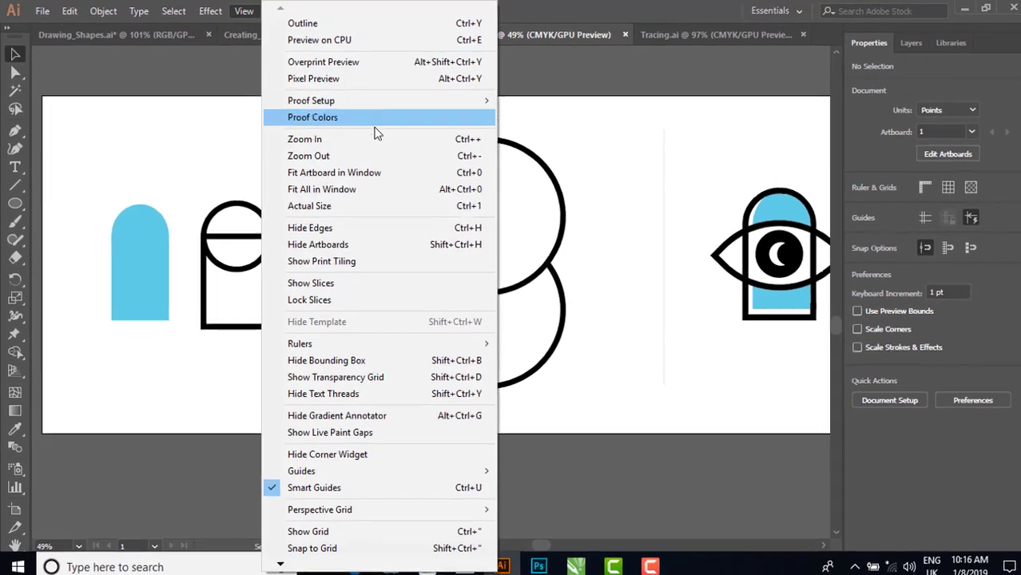
pyautogui.click(345, 187)
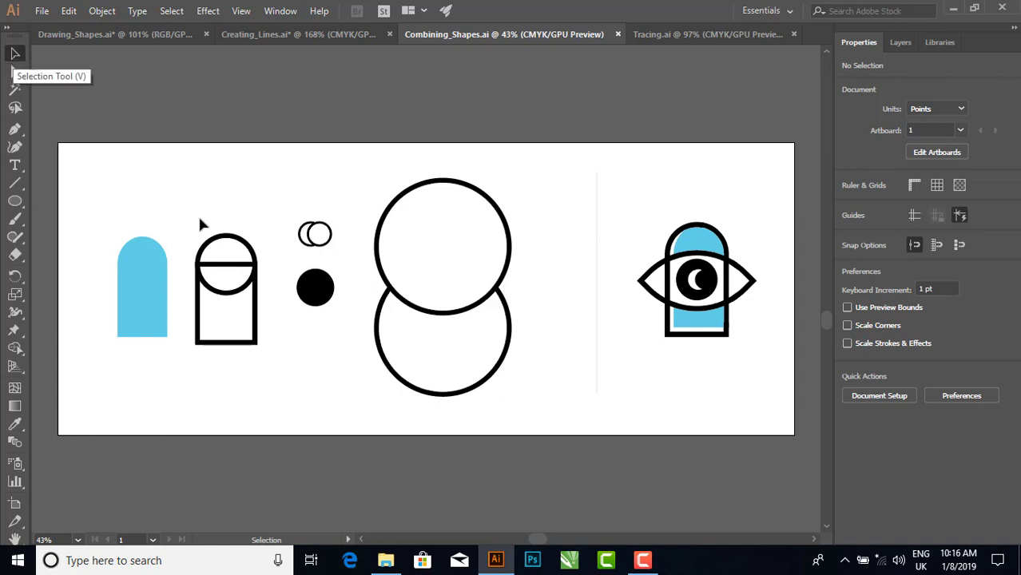
# Merge the rectangle and its top circle into one arch with Shape Builder, then deselect
pyautogui.moveTo(195, 204); pyautogui.dragTo(236, 317)
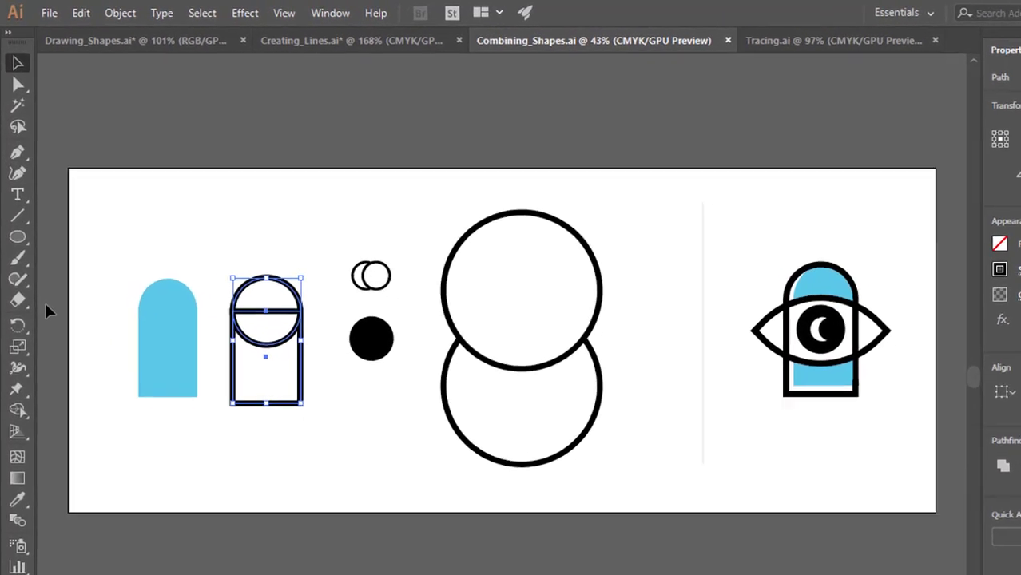
pyautogui.click(23, 421)
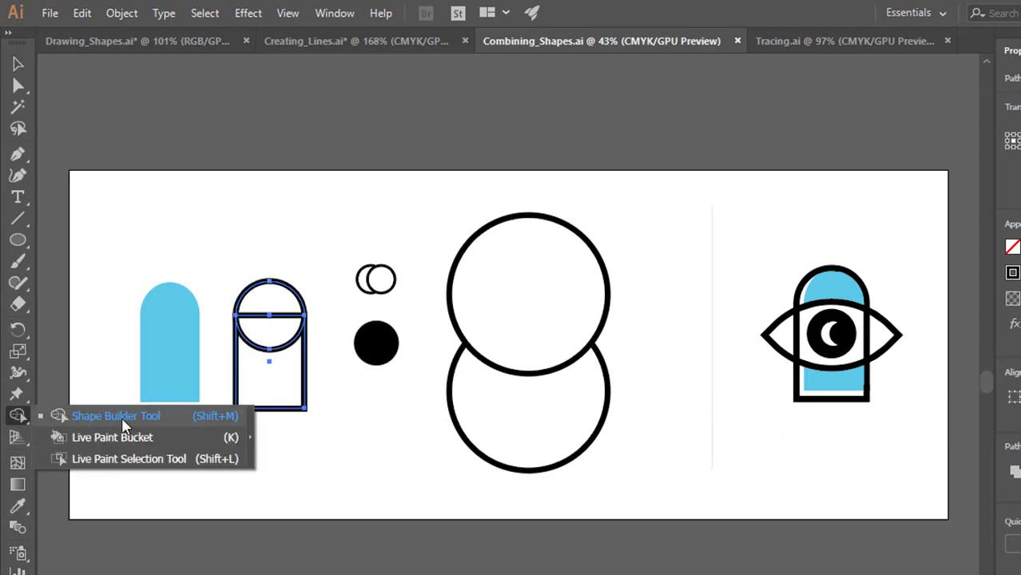
pyautogui.click(122, 418)
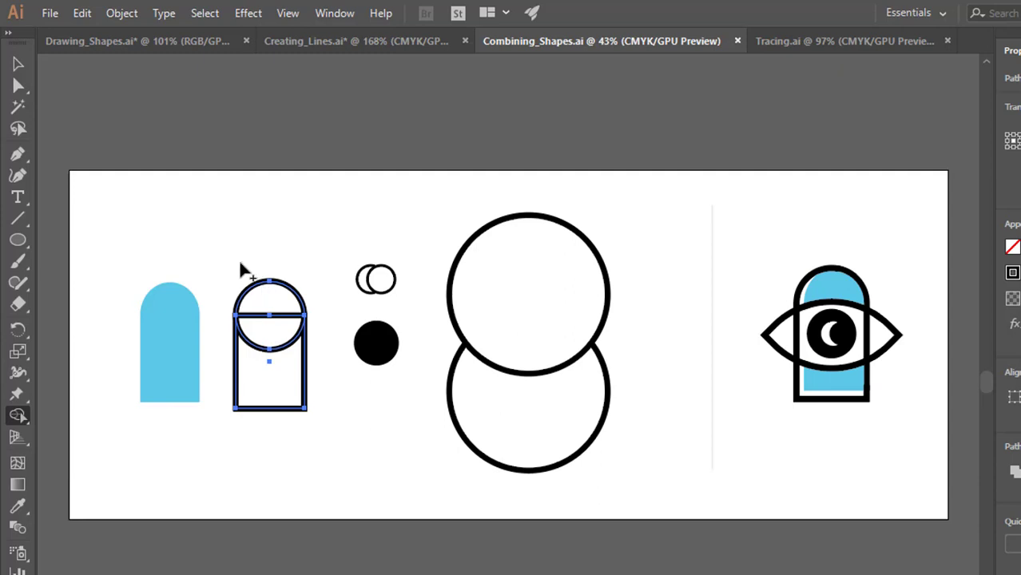
pyautogui.moveTo(229, 259)
pyautogui.mouseDown()
pyautogui.moveTo(264, 308)
pyautogui.moveTo(272, 387)
pyautogui.mouseUp()
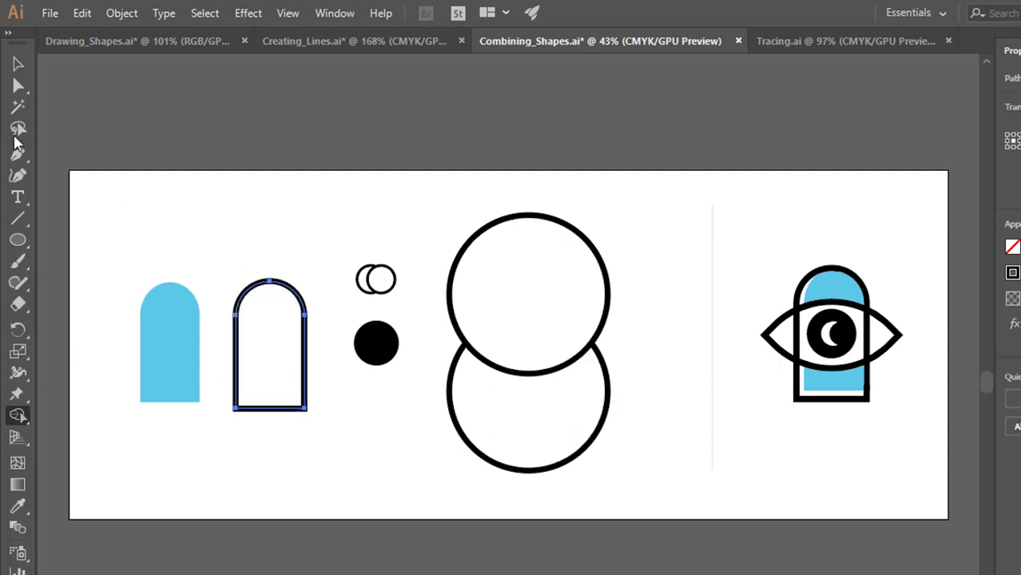
pyautogui.click(17, 64)
pyautogui.click(280, 244)
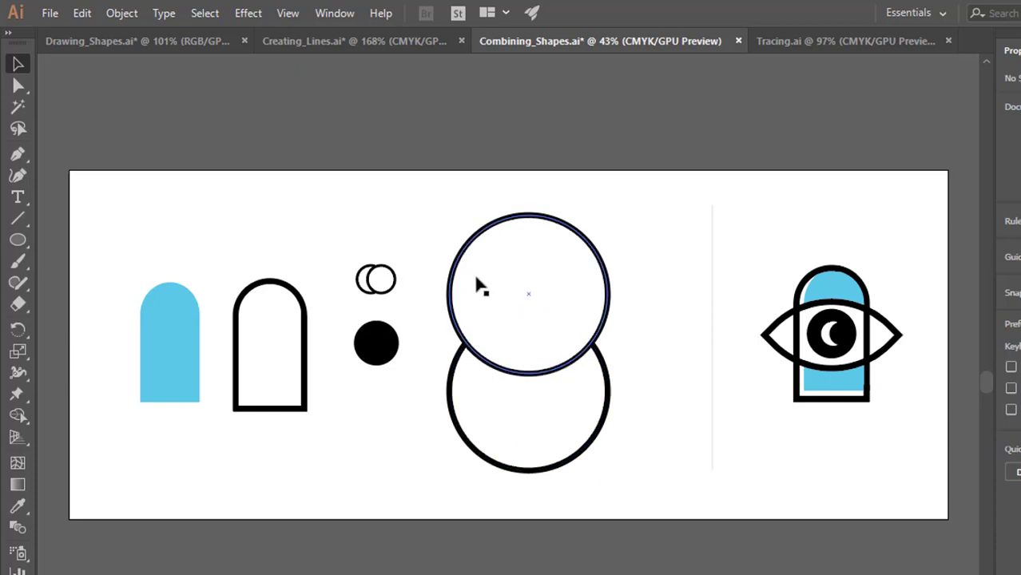
# Trim the two large circles with Shape Builder, deleting outer regions to leave the lens
pyautogui.moveTo(437, 210); pyautogui.dragTo(540, 424)
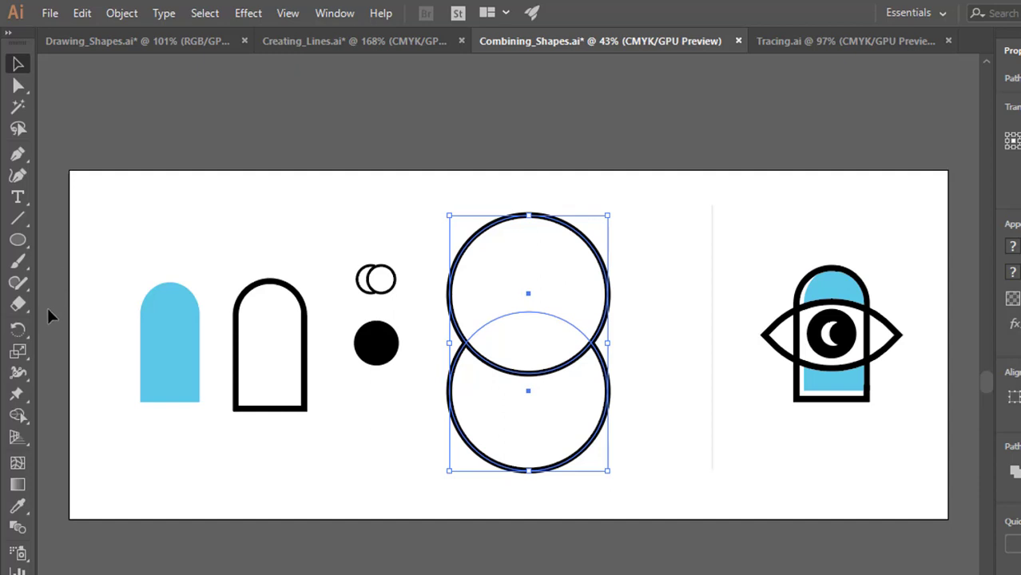
pyautogui.click(18, 416)
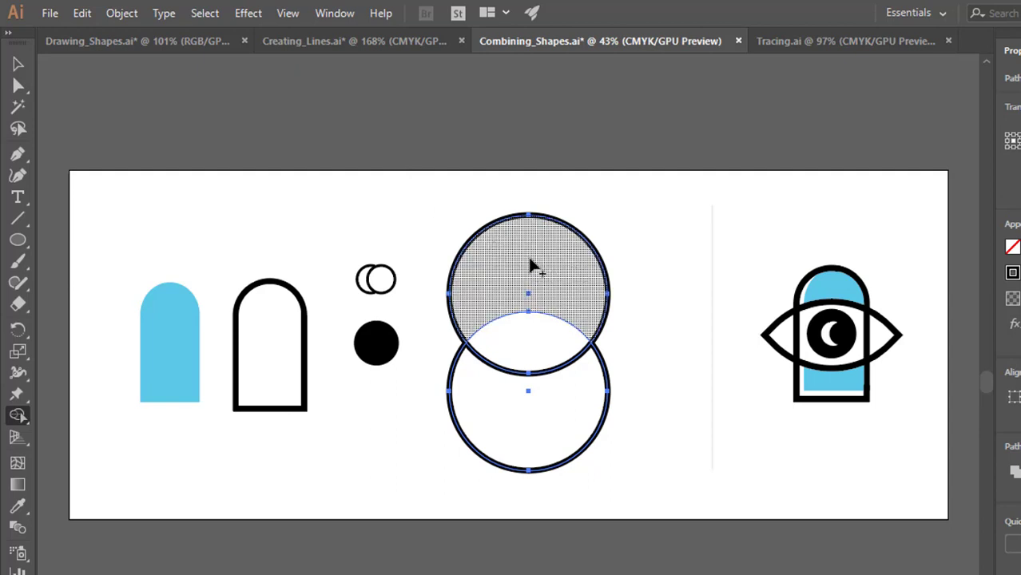
pyautogui.click(531, 268)
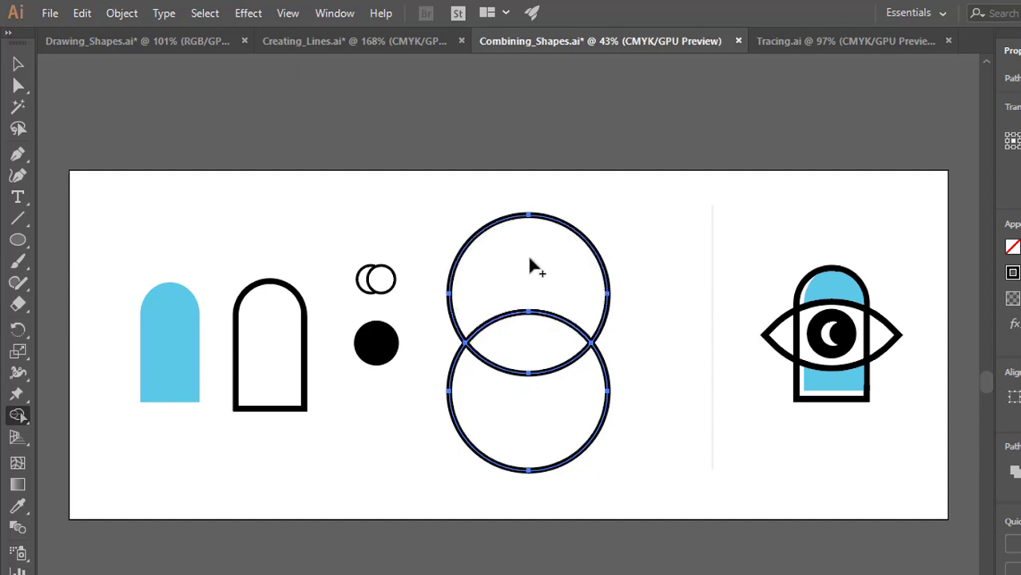
pyautogui.click(506, 273)
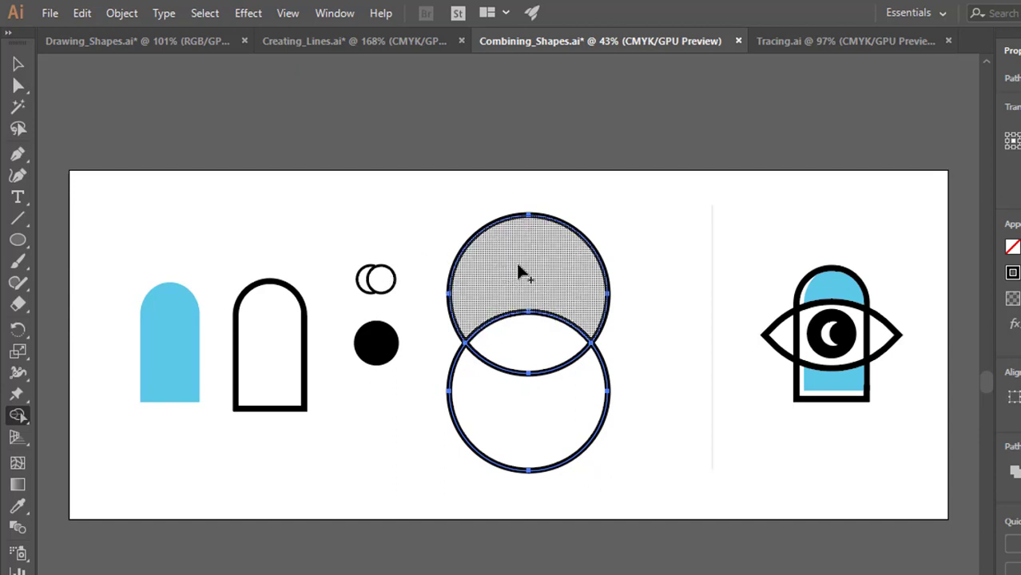
pyautogui.click(521, 274)
pyautogui.keyDown('alt'); pyautogui.click(524, 272); pyautogui.keyUp('alt')
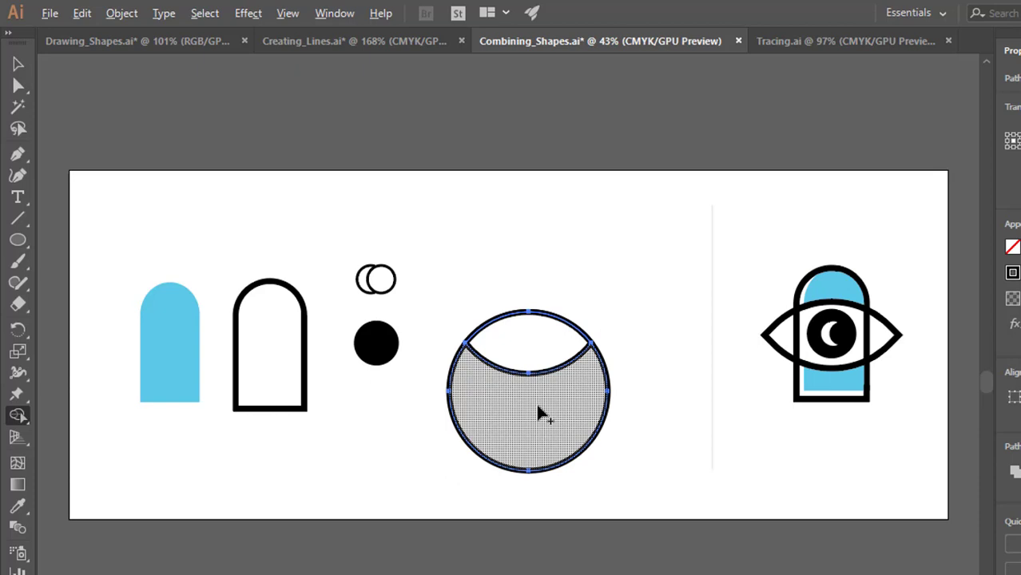
pyautogui.keyDown('alt'); pyautogui.click(538, 413); pyautogui.keyUp('alt')
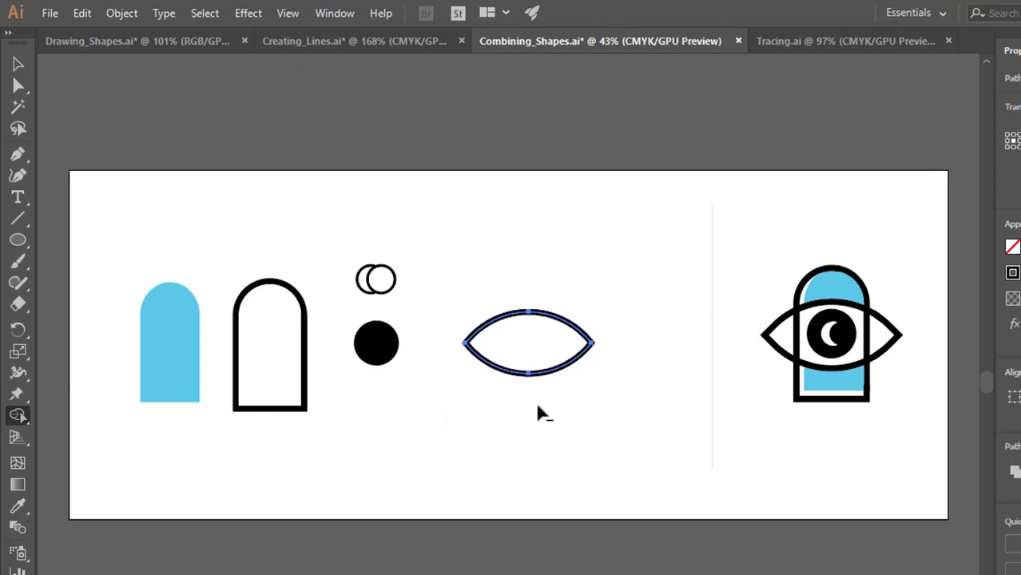
pyautogui.click(19, 63)
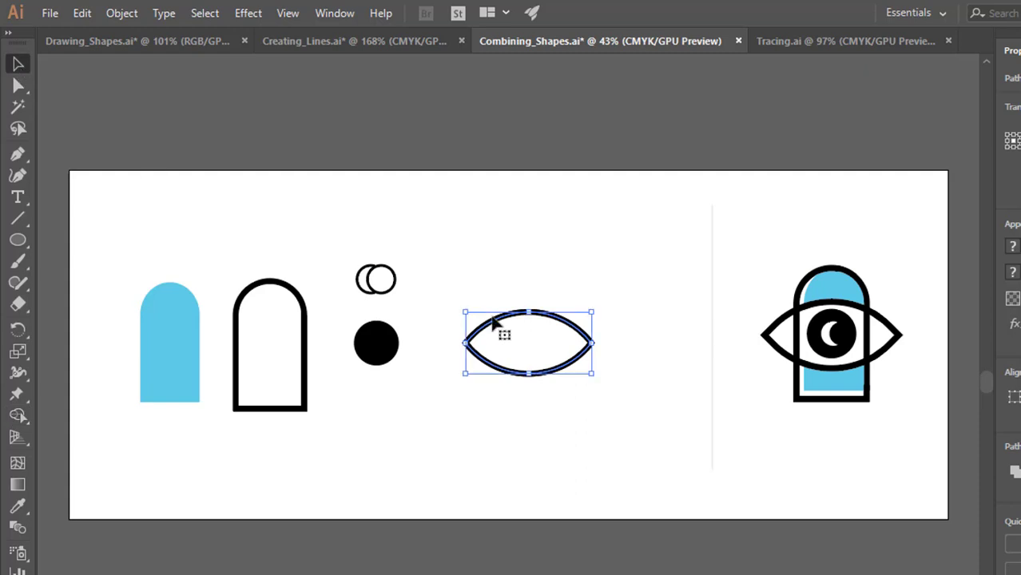
pyautogui.click(465, 258)
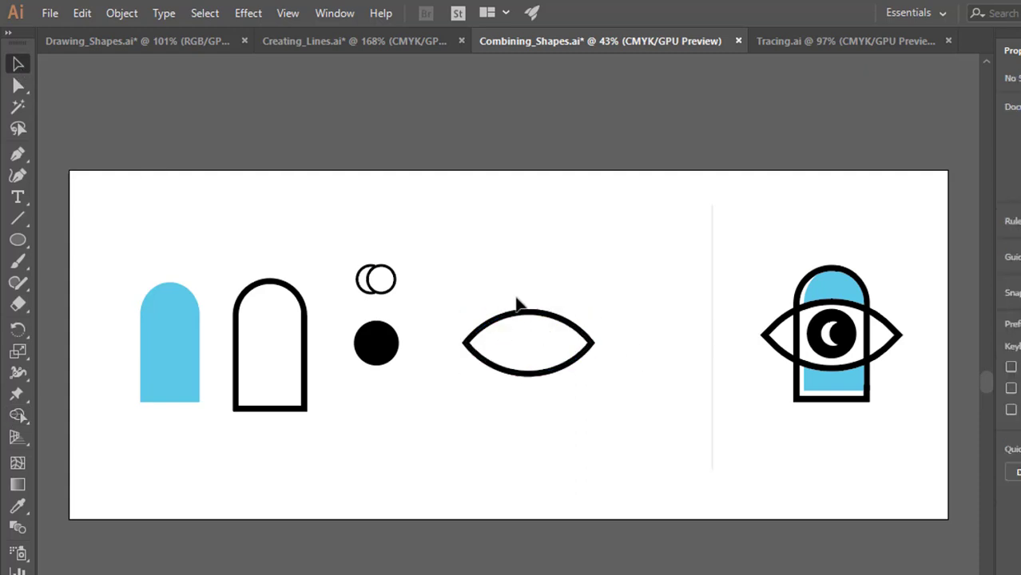
# Place a copy of the lens across the arch and delete the original lens
pyautogui.moveTo(531, 321); pyautogui.dragTo(270, 314)
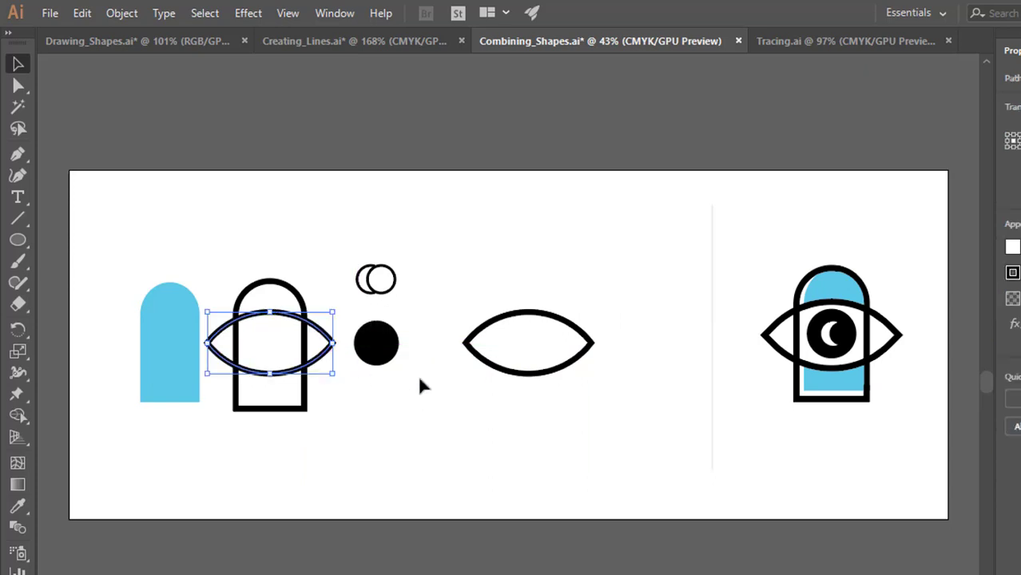
pyautogui.click(445, 390)
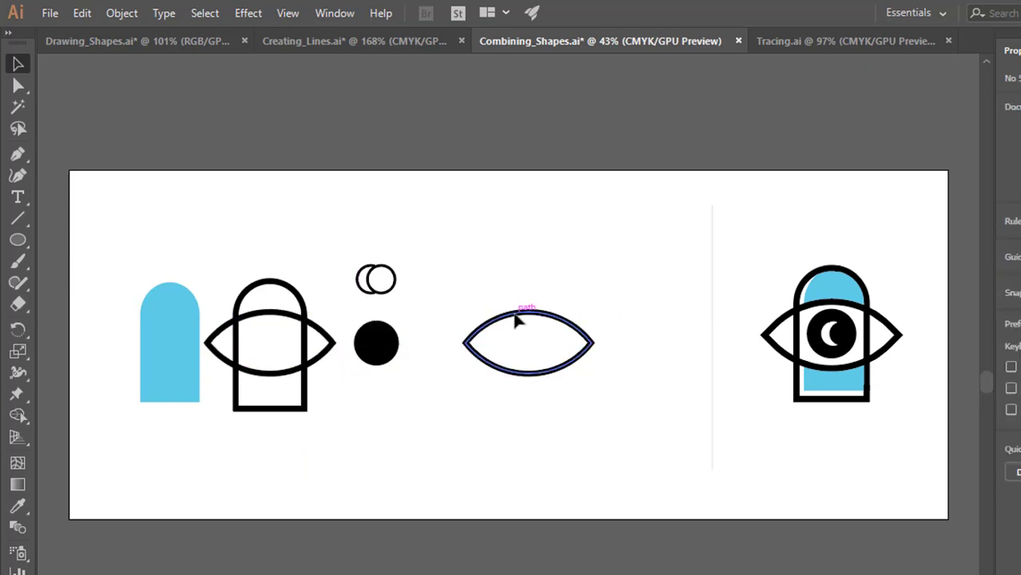
pyautogui.click(516, 320)
pyautogui.press('Delete')
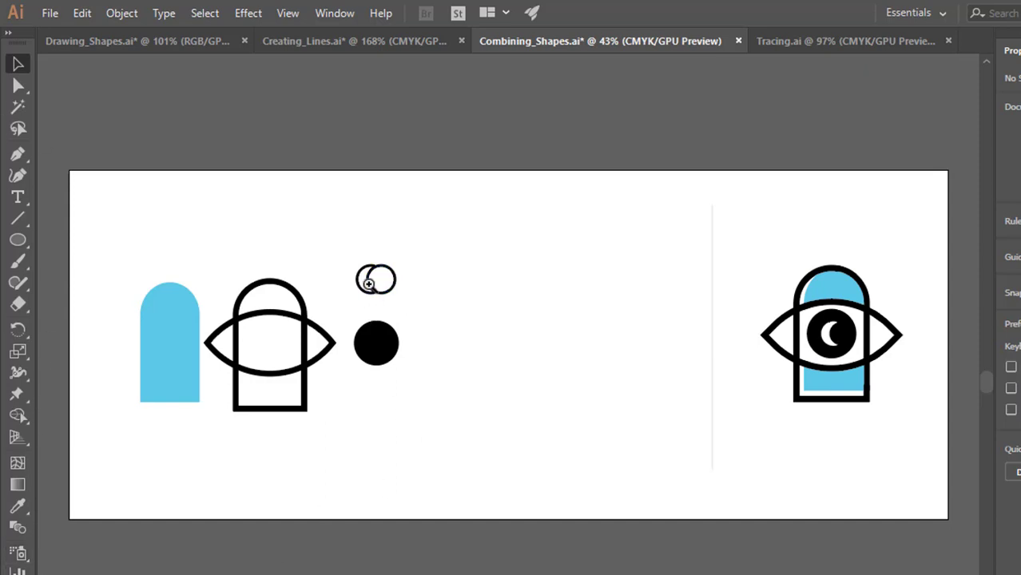
# Zoom in and use Shape Builder to remove the right small circle's region, leaving a crescent
pyautogui.keyDown('ctrl'); pyautogui.click(368, 282); pyautogui.keyUp('ctrl')
pyautogui.keyDown('ctrl'); pyautogui.click(516, 344); pyautogui.keyUp('ctrl')
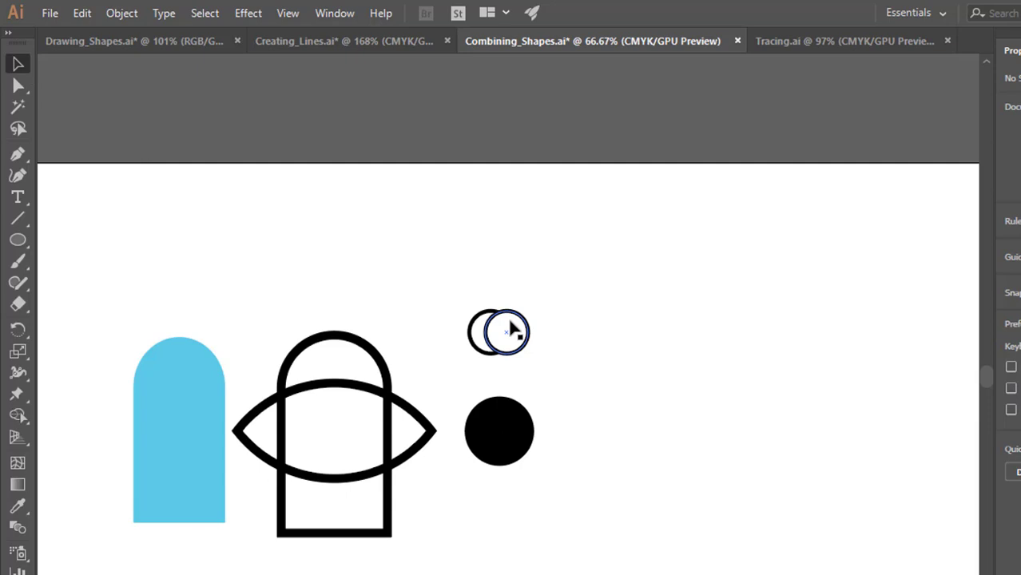
pyautogui.moveTo(536, 283); pyautogui.dragTo(483, 328)
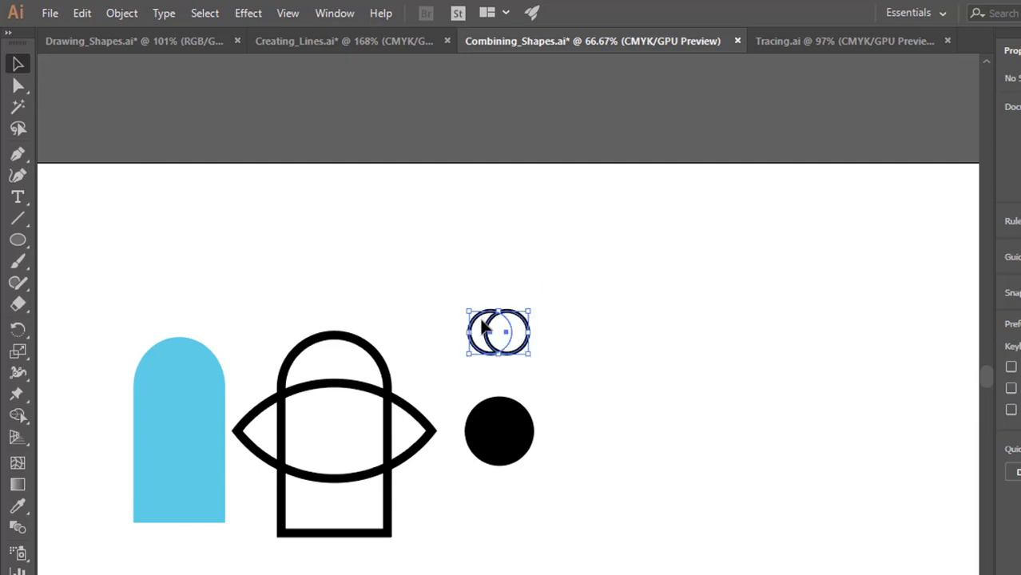
pyautogui.click(18, 417)
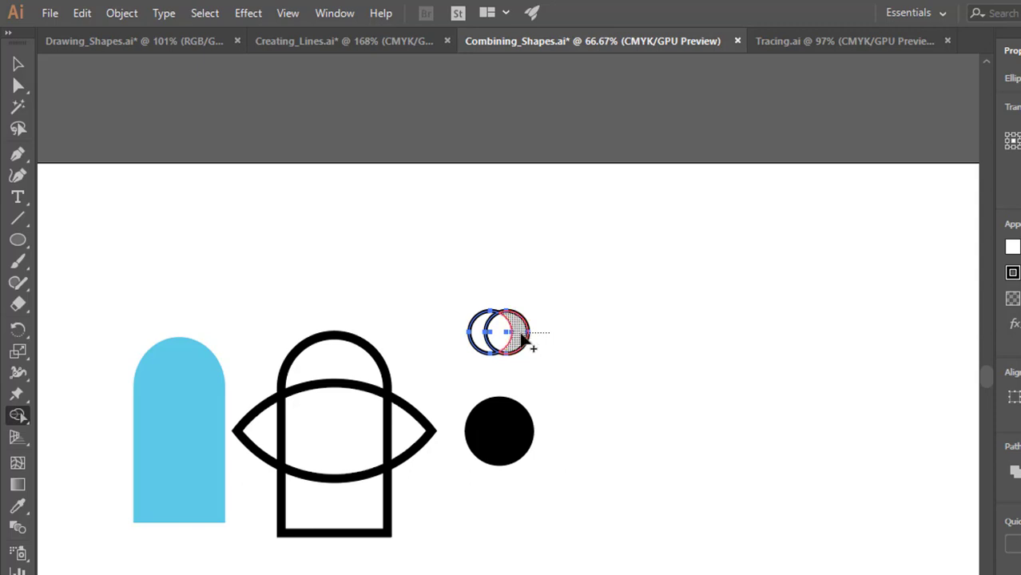
pyautogui.click(508, 339)
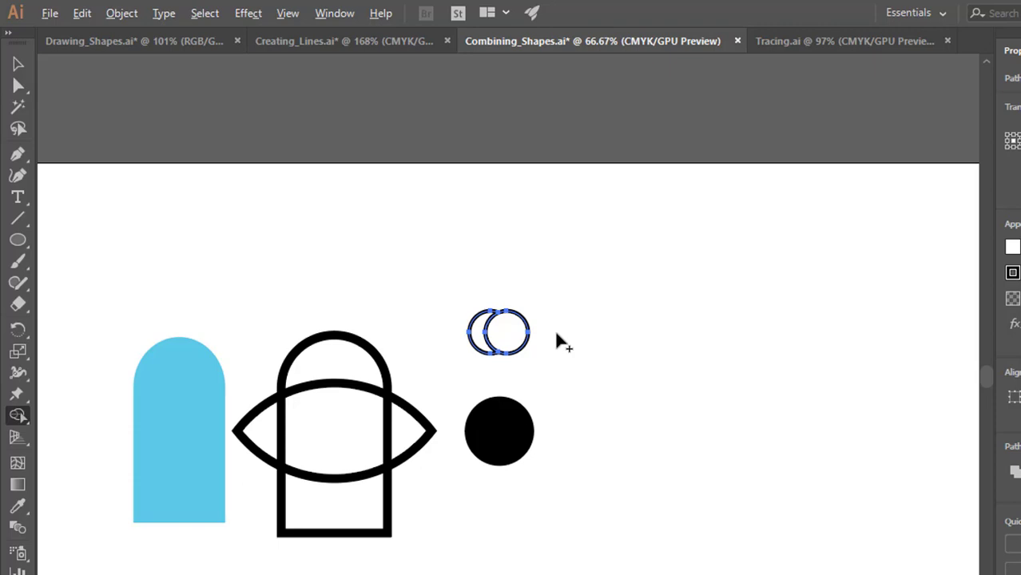
pyautogui.keyDown('alt'); pyautogui.click(511, 334); pyautogui.keyUp('alt')
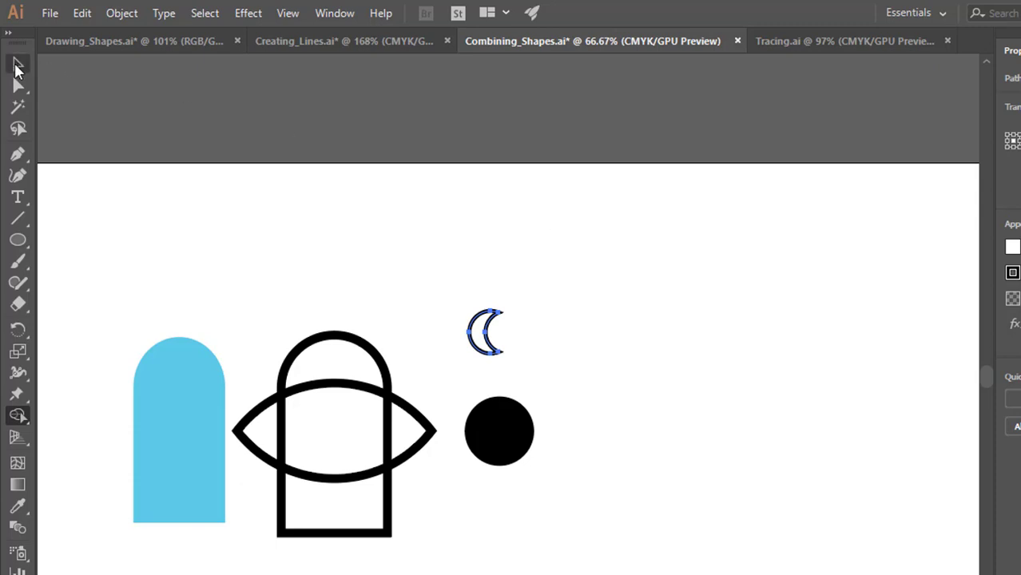
pyautogui.click(17, 66)
pyautogui.click(543, 264)
# Set the crescent on the black pupil and move the blue arch inside the arch outline
pyautogui.moveTo(490, 318); pyautogui.dragTo(505, 425)
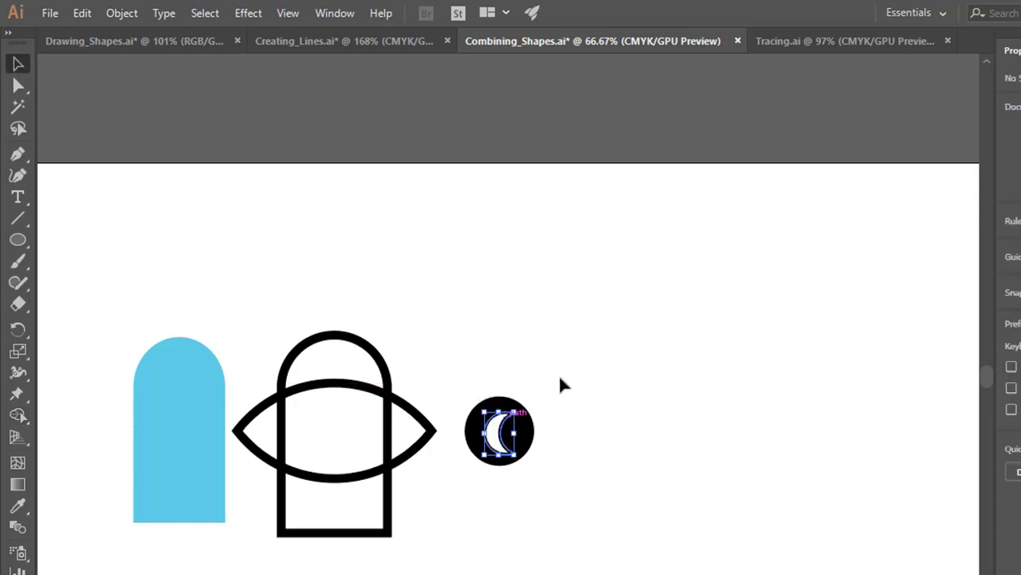
pyautogui.moveTo(480, 366)
pyautogui.mouseDown()
pyautogui.moveTo(530, 453)
pyautogui.moveTo(334, 432)
pyautogui.mouseUp()
pyautogui.click(504, 336)
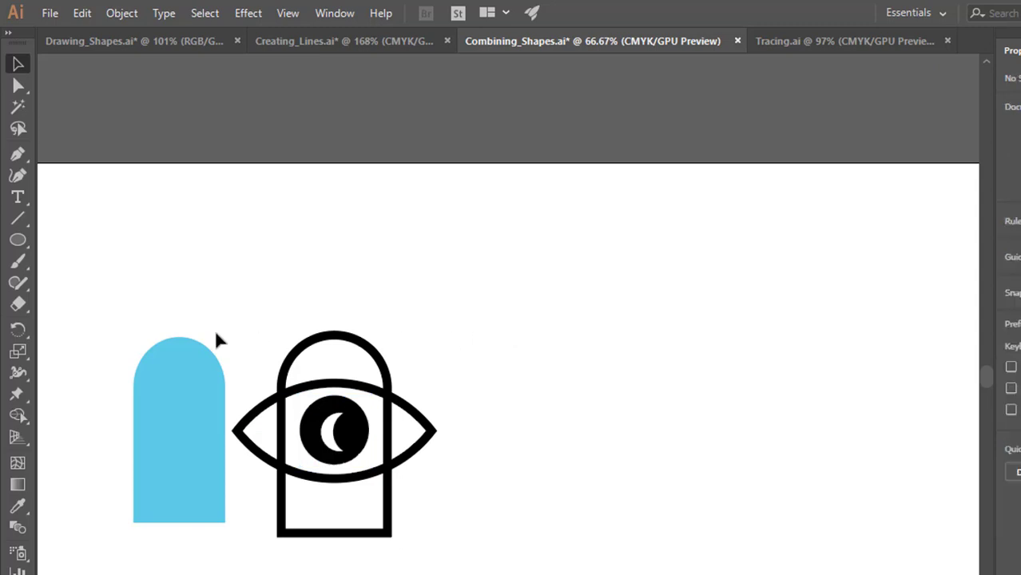
pyautogui.click(199, 369)
pyautogui.moveTo(159, 357); pyautogui.dragTo(313, 365)
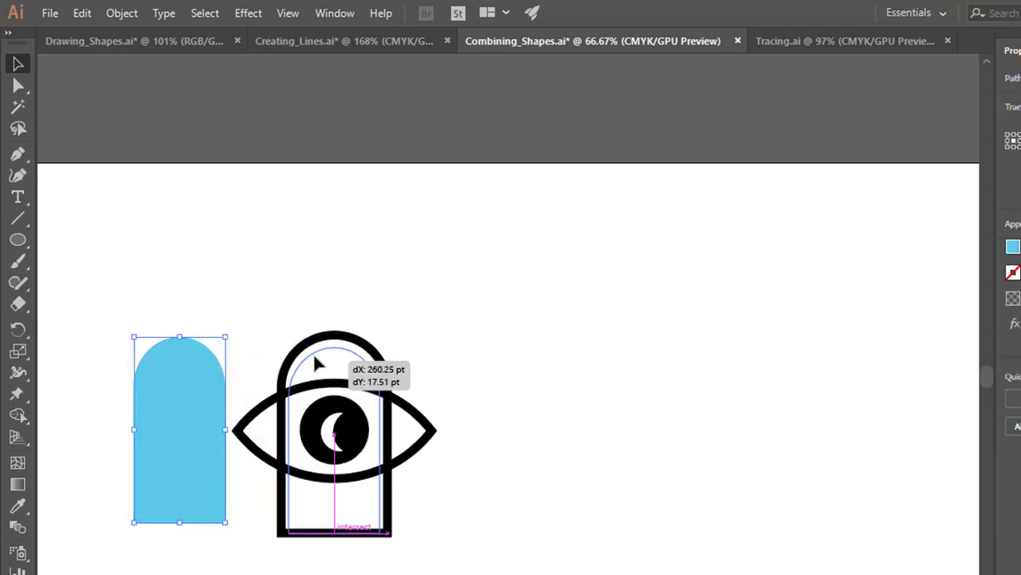
pyautogui.moveTo(312, 365); pyautogui.dragTo(311, 354)
# Deselect, fit both artboards in the window, and switch to the Tracing.ai document
pyautogui.click(435, 239)
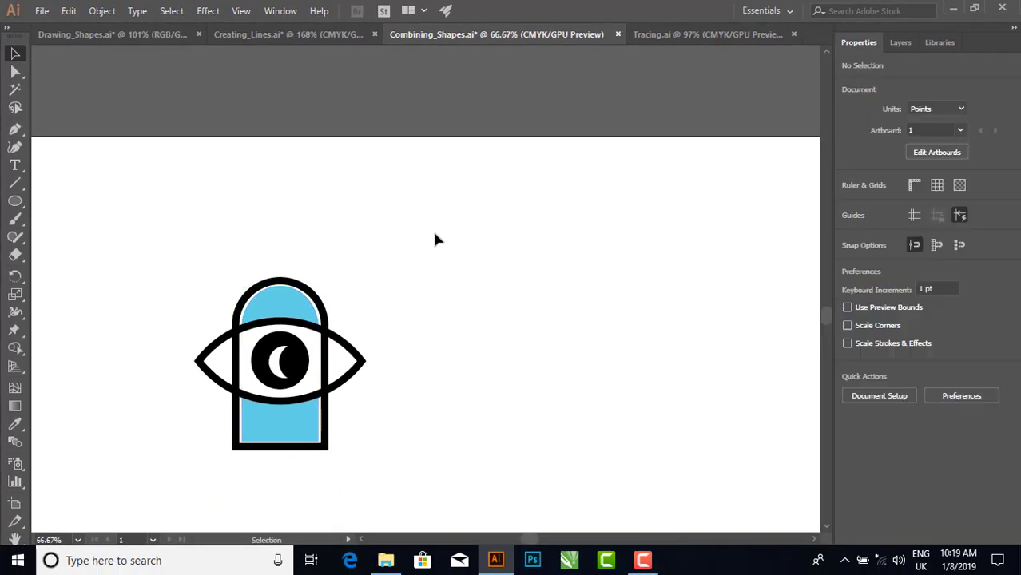
pyautogui.click(242, 11)
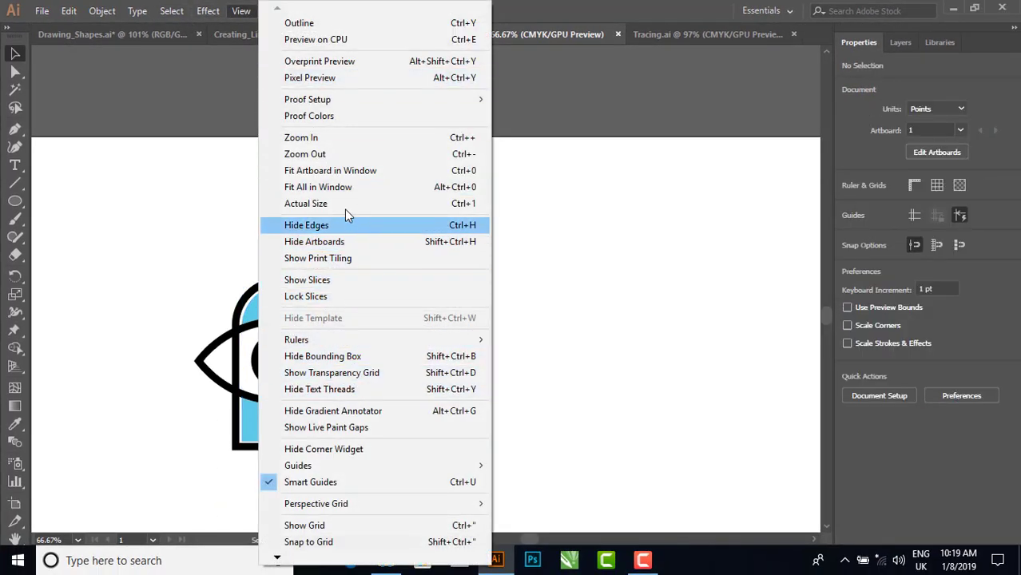
pyautogui.click(334, 187)
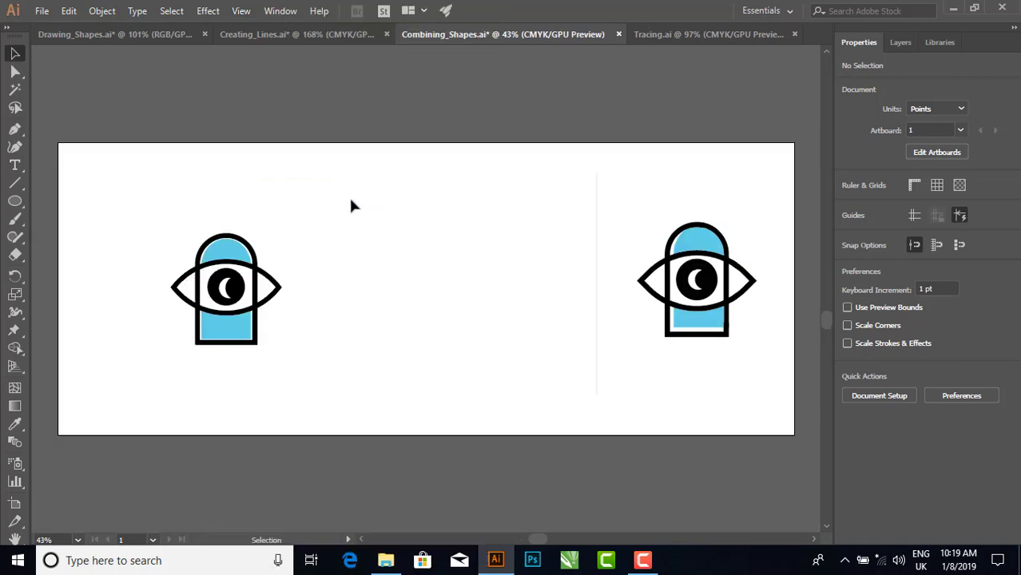
pyautogui.click(656, 33)
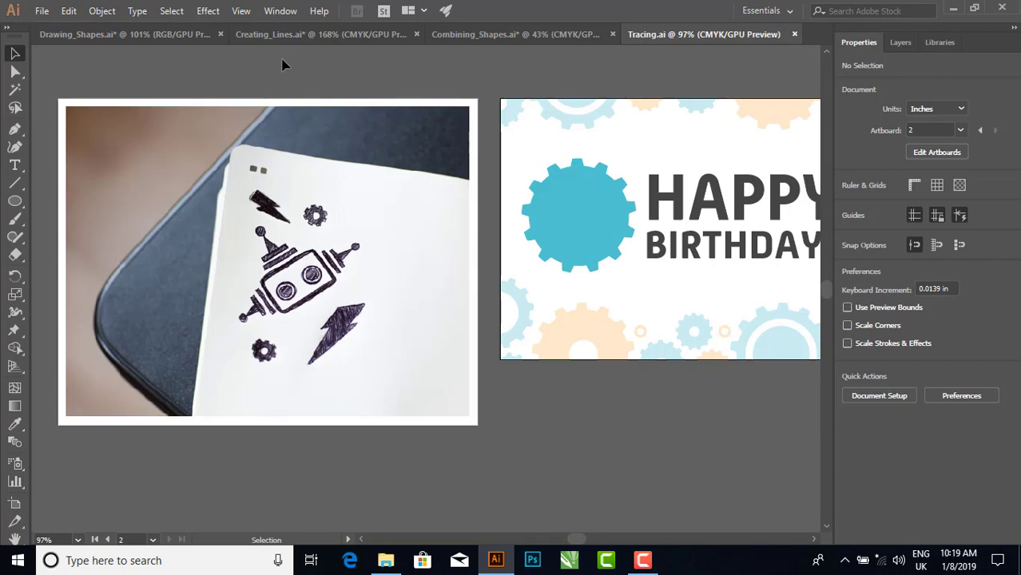
# Fit all of Tracing.ai in the window and select the robot sketch photo
pyautogui.click(241, 11)
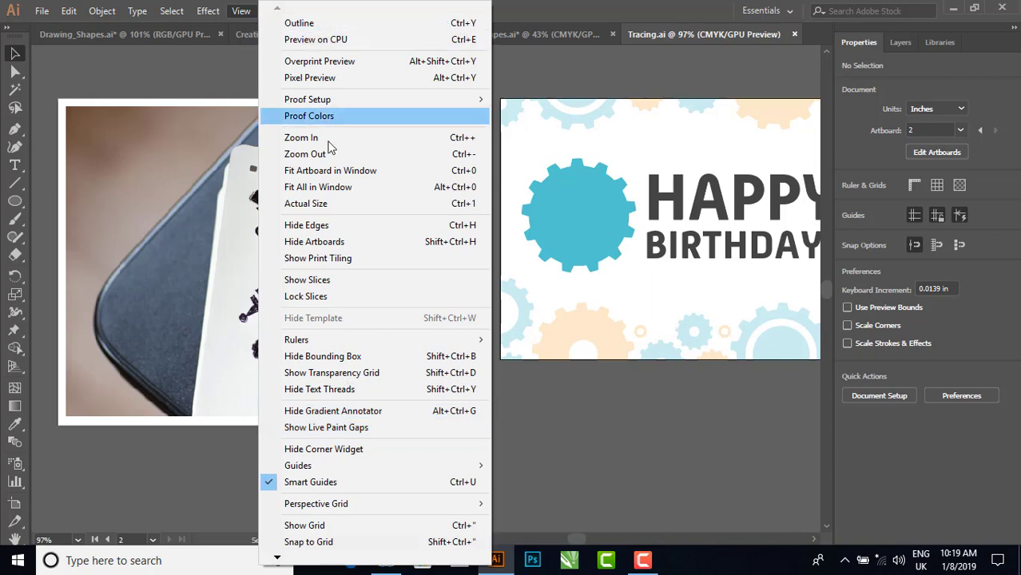
pyautogui.click(330, 187)
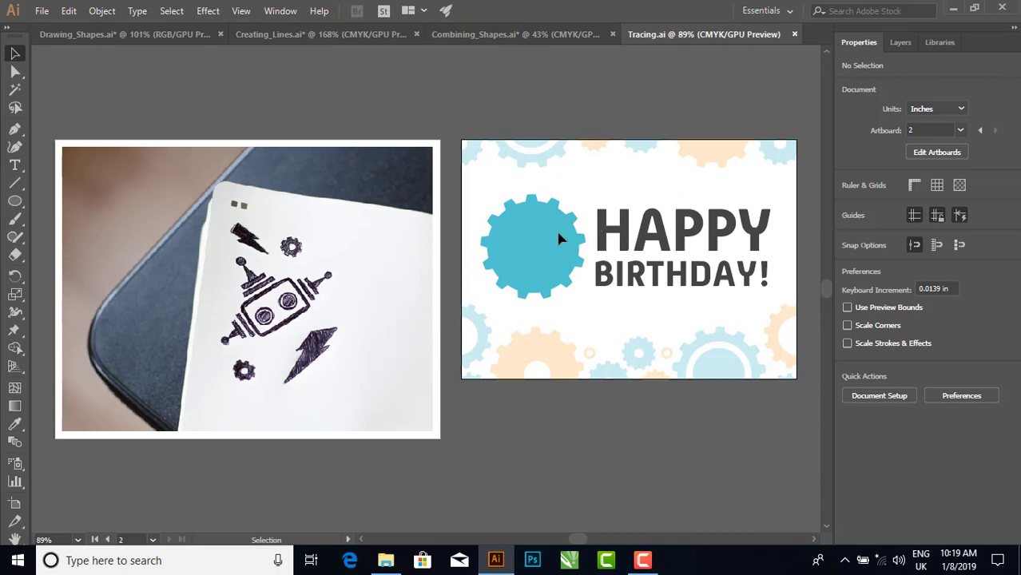
pyautogui.click(257, 242)
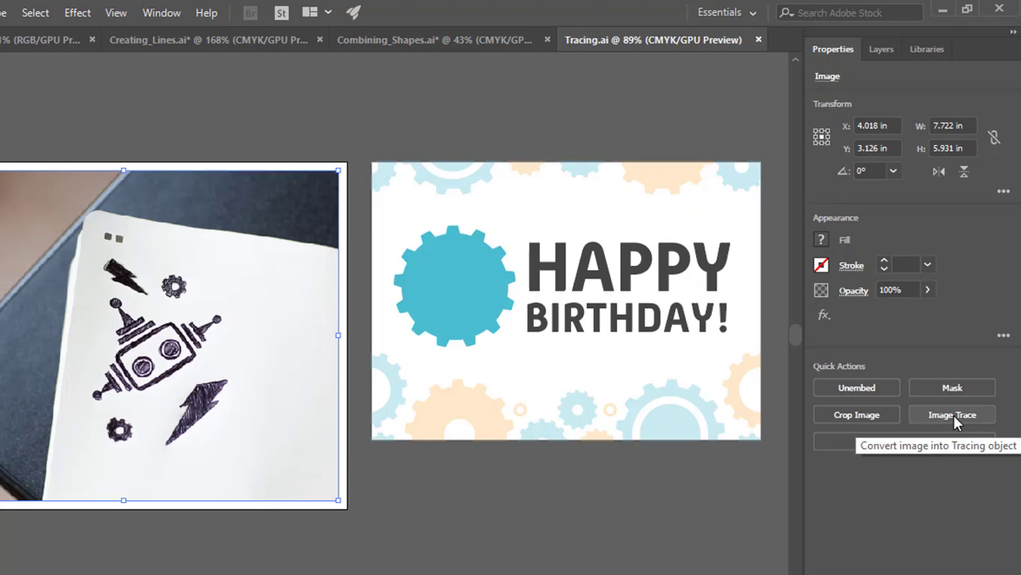
# Image-trace the robot photo with [Default], then change the preset to Sketched Art
pyautogui.click(953, 415)
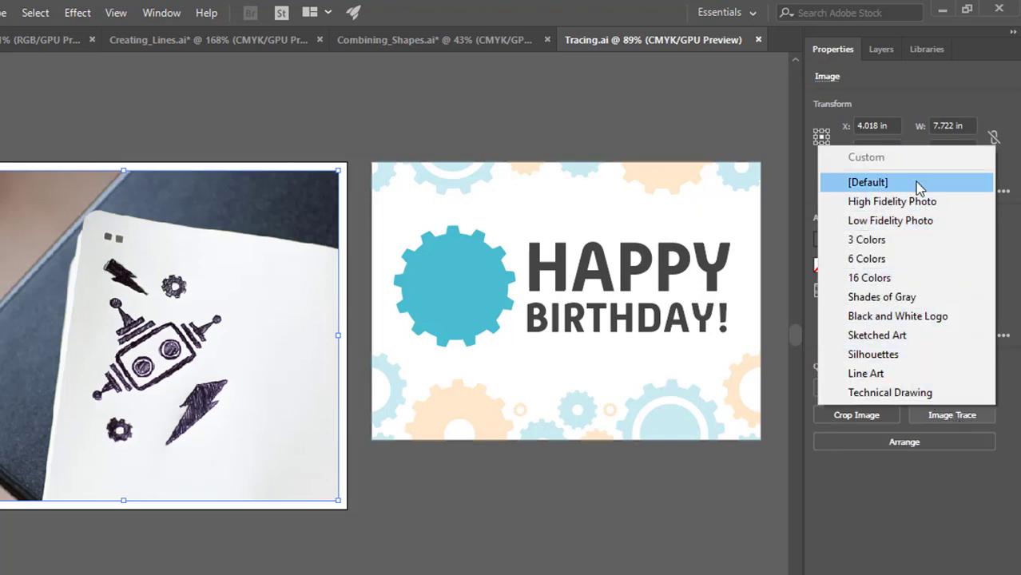
pyautogui.click(867, 182)
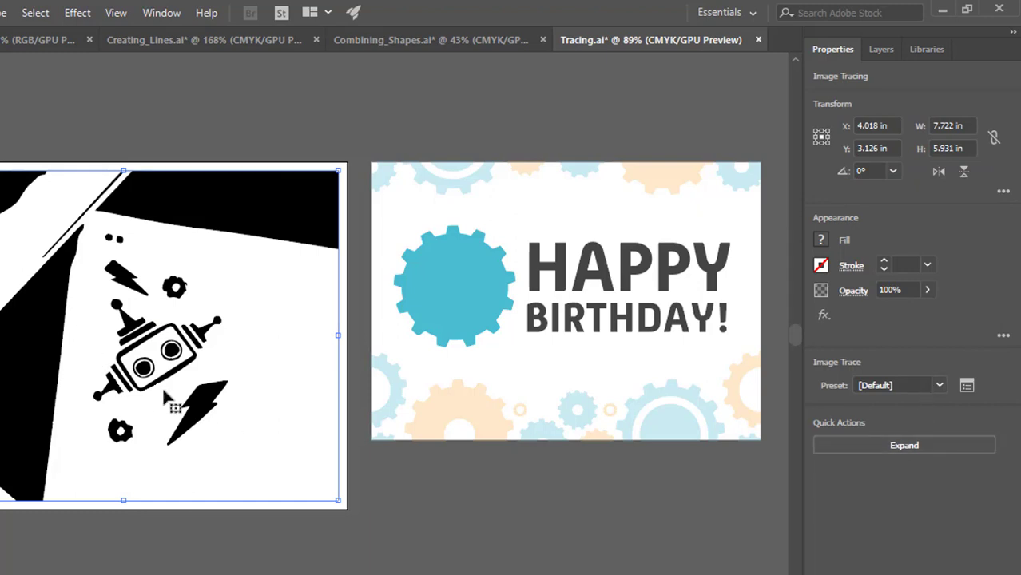
pyautogui.click(940, 387)
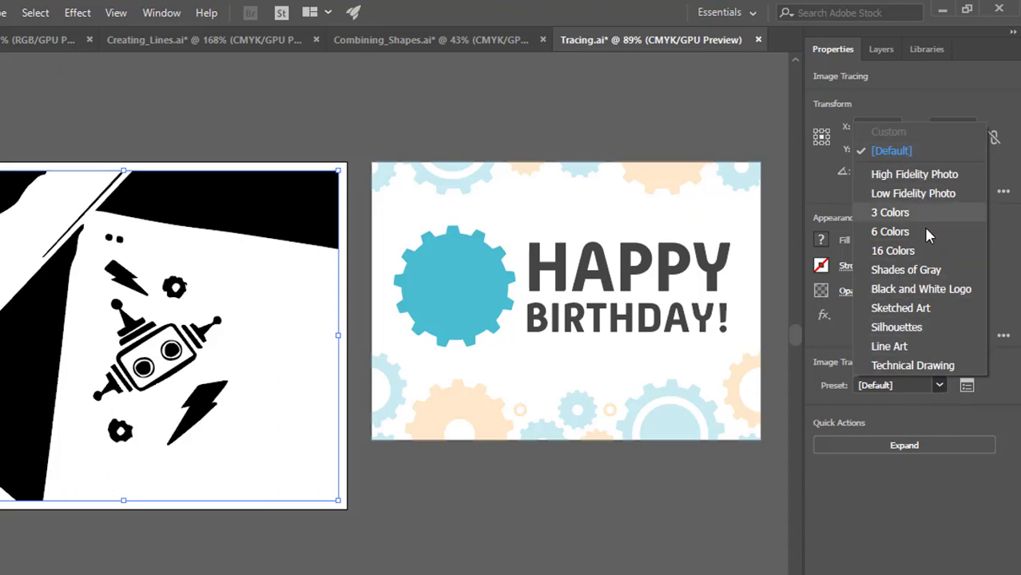
pyautogui.click(900, 309)
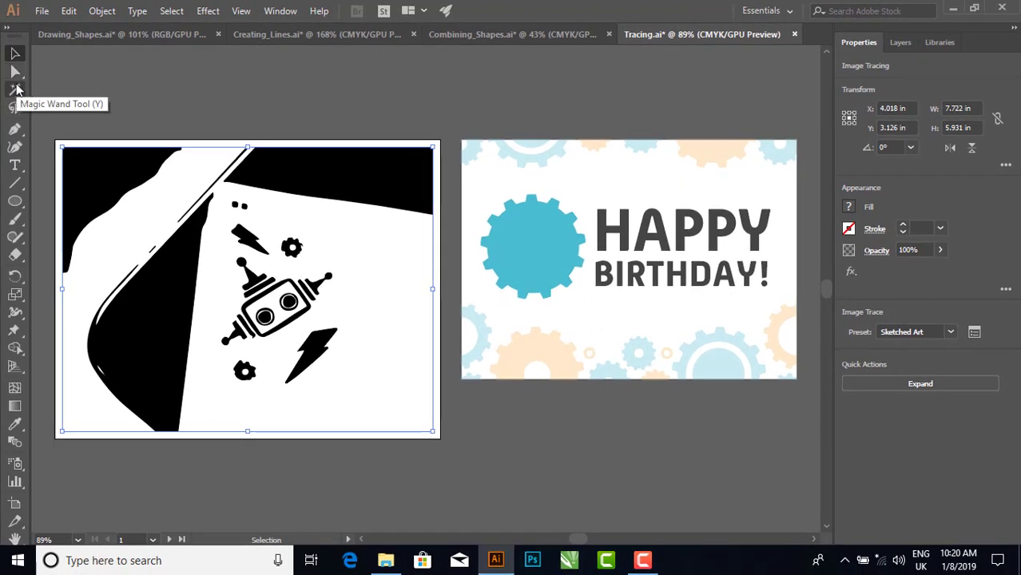
# Expand the Sketched Art trace into editable vector paths after briefly trying the Lasso tool
pyautogui.click(18, 116)
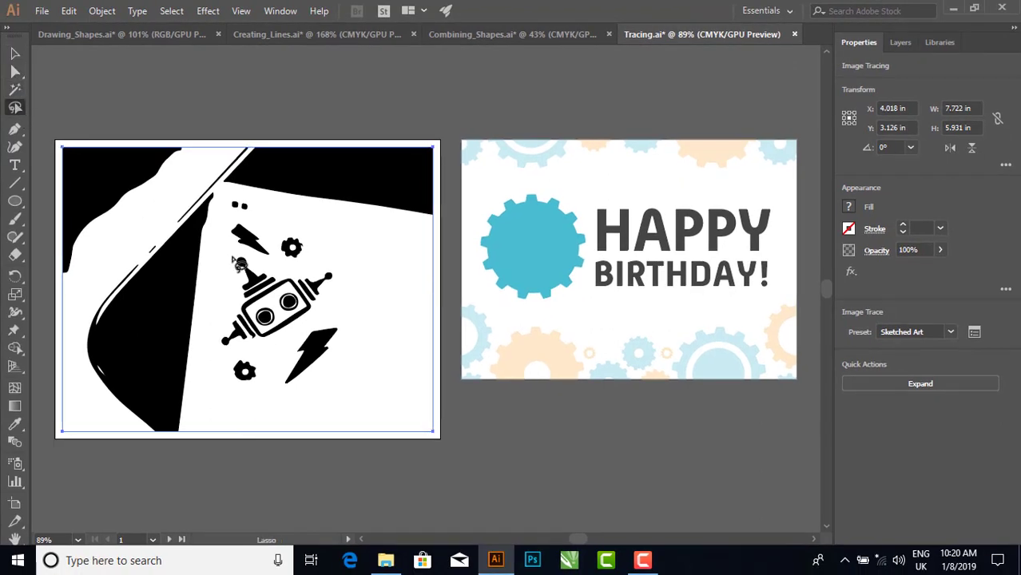
pyautogui.moveTo(216, 349)
pyautogui.mouseDown()
pyautogui.moveTo(235, 255)
pyautogui.moveTo(308, 328)
pyautogui.moveTo(252, 354)
pyautogui.moveTo(219, 351)
pyautogui.mouseUp()
pyautogui.click(15, 53)
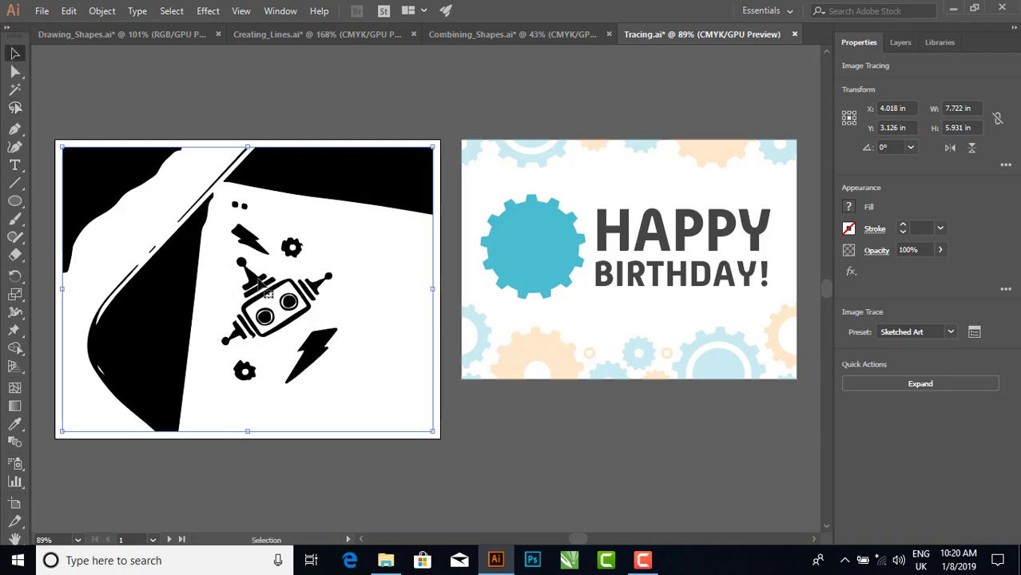
pyautogui.click(919, 387)
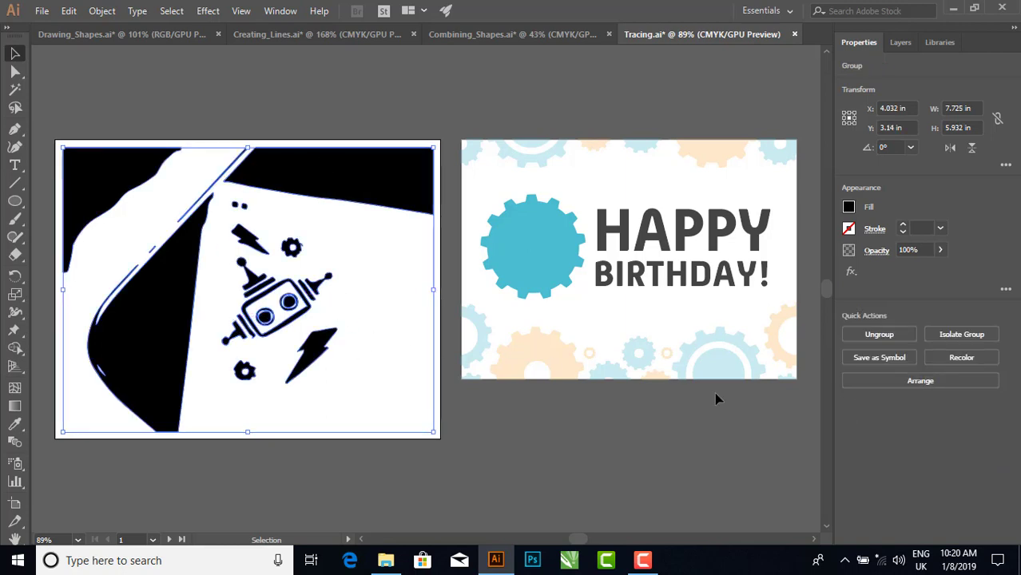
# Ungroup the expanded traced artwork and deselect it
pyautogui.click(881, 336)
pyautogui.click(355, 102)
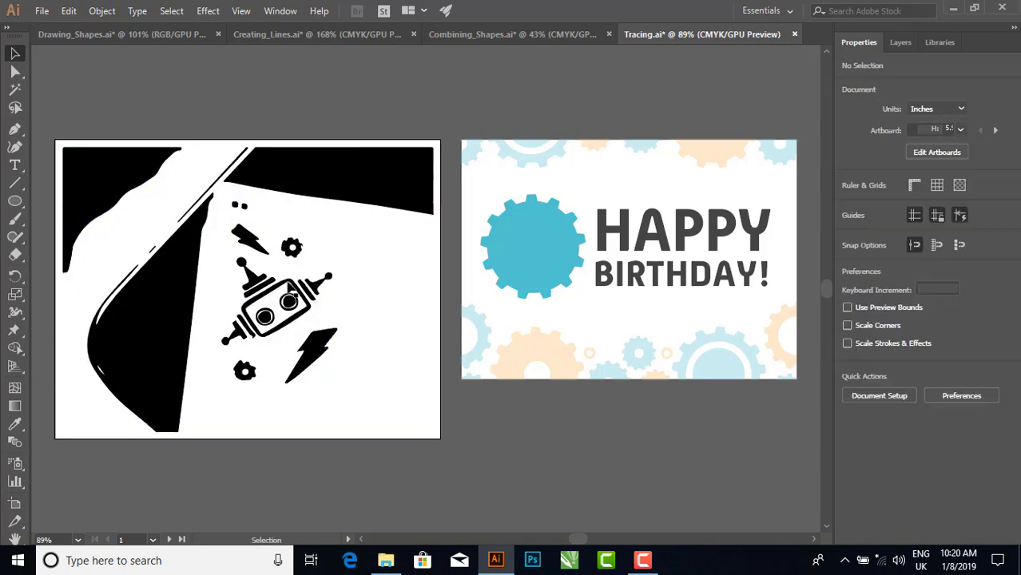
pyautogui.click(276, 305)
pyautogui.click(369, 278)
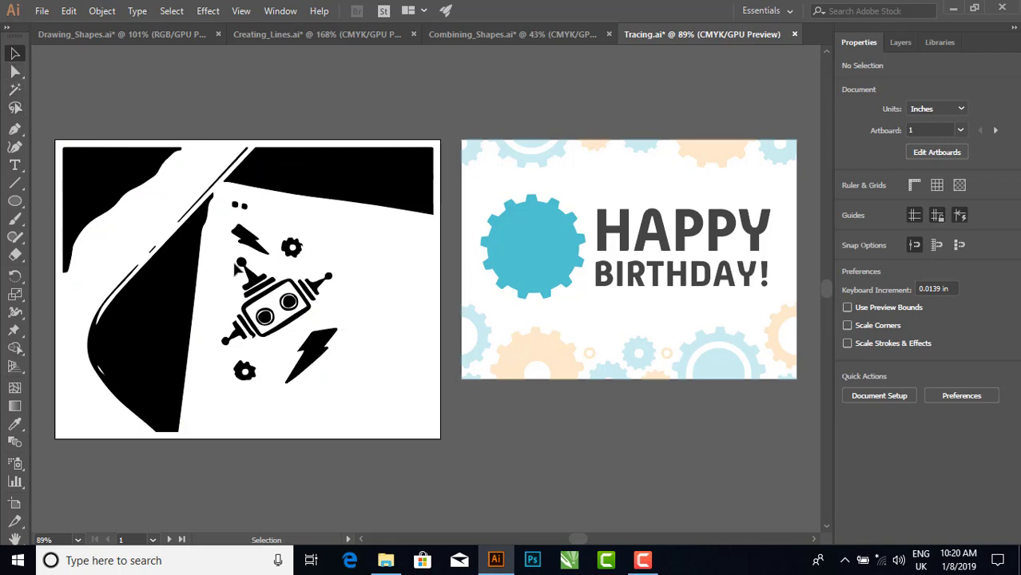
# Delete the two small gears and the lightning bolt, then select the remaining robot pieces
pyautogui.click(247, 379)
pyautogui.press('Delete')
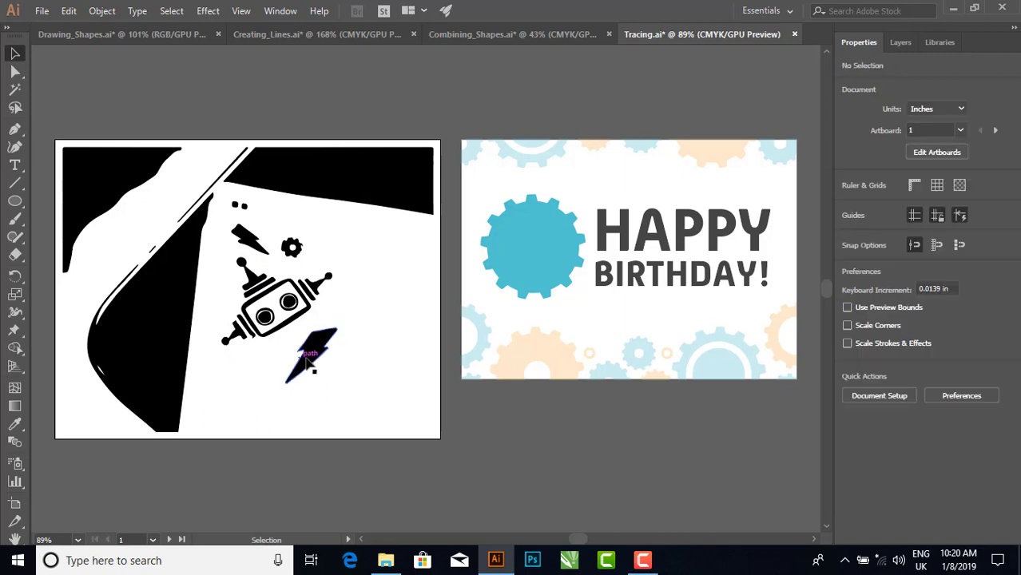
pyautogui.click(292, 246)
pyautogui.press('Delete')
pyautogui.click(251, 242)
pyautogui.press('Delete')
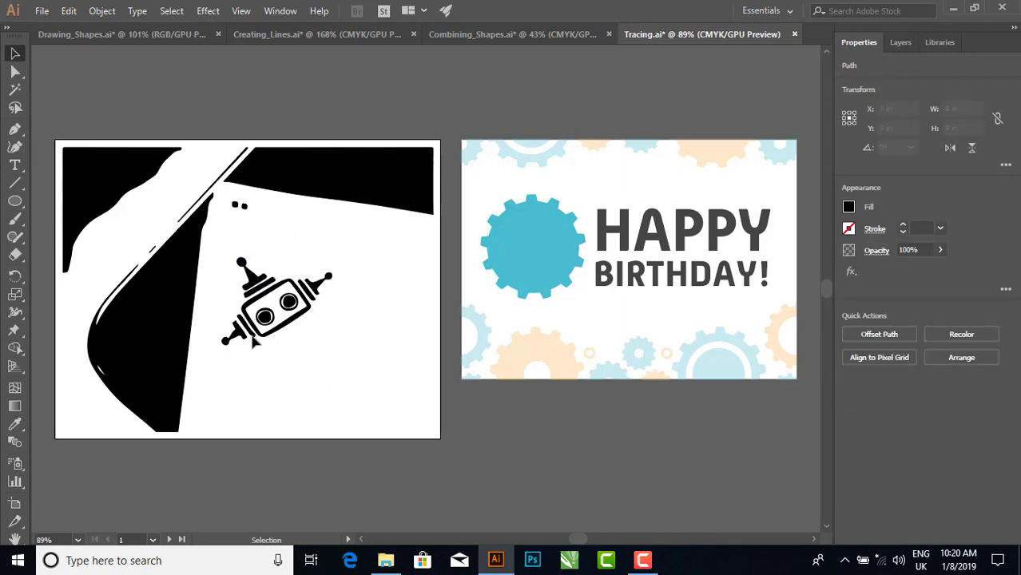
pyautogui.moveTo(213, 372); pyautogui.dragTo(358, 249)
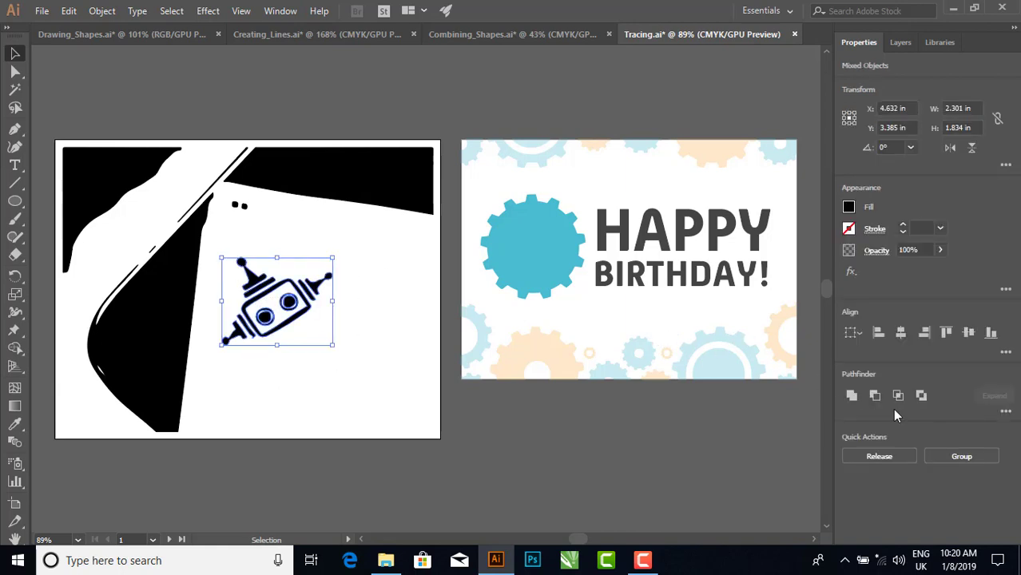
# Group the robot pieces and centre the group on the card's blue gear
pyautogui.click(941, 456)
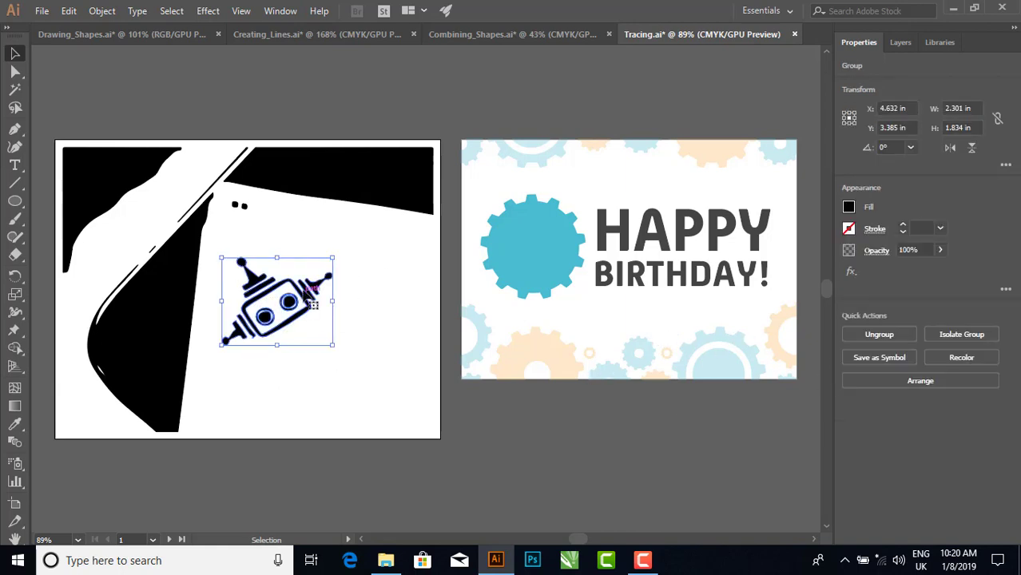
pyautogui.moveTo(315, 289); pyautogui.dragTo(588, 224)
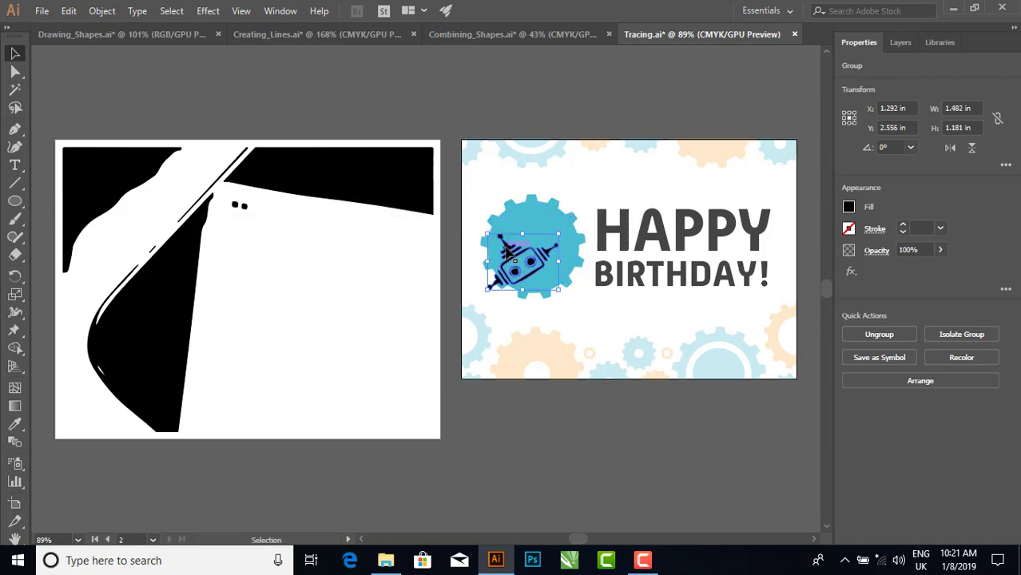
pyautogui.moveTo(506, 250); pyautogui.dragTo(525, 233)
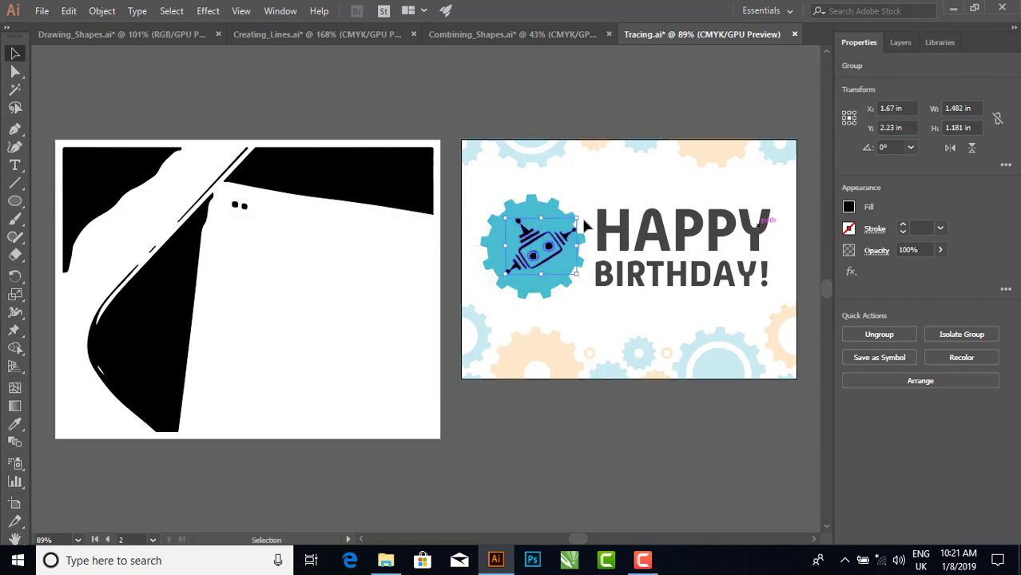
# Give the robot a white fill and deselect it
pyautogui.click(849, 207)
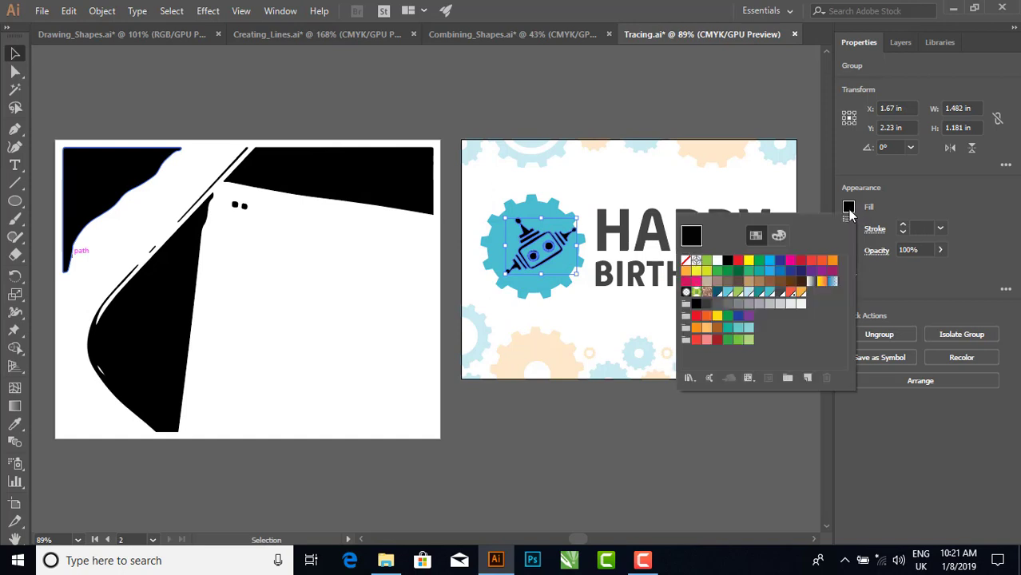
pyautogui.click(718, 262)
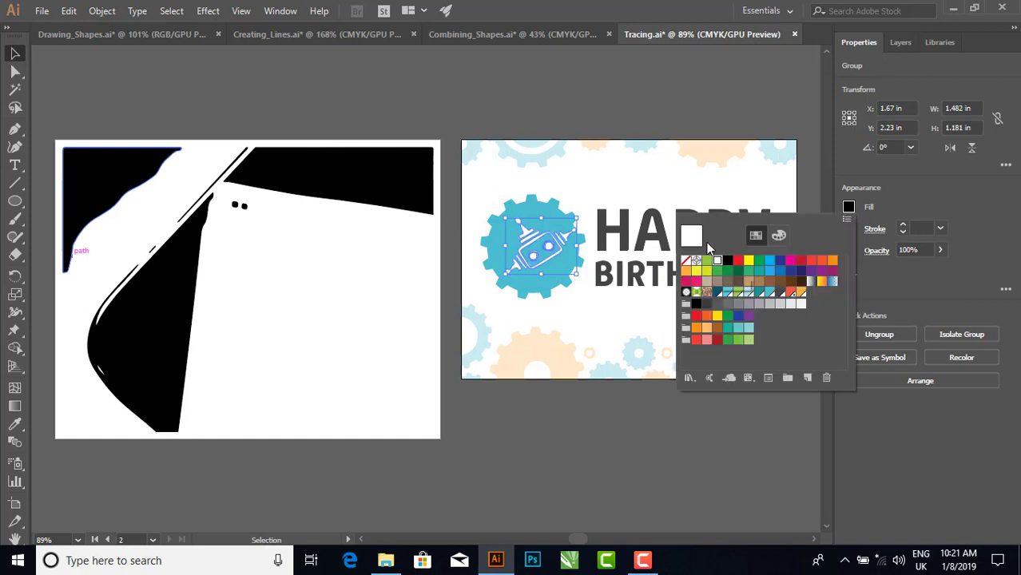
pyautogui.click(632, 115)
pyautogui.click(632, 114)
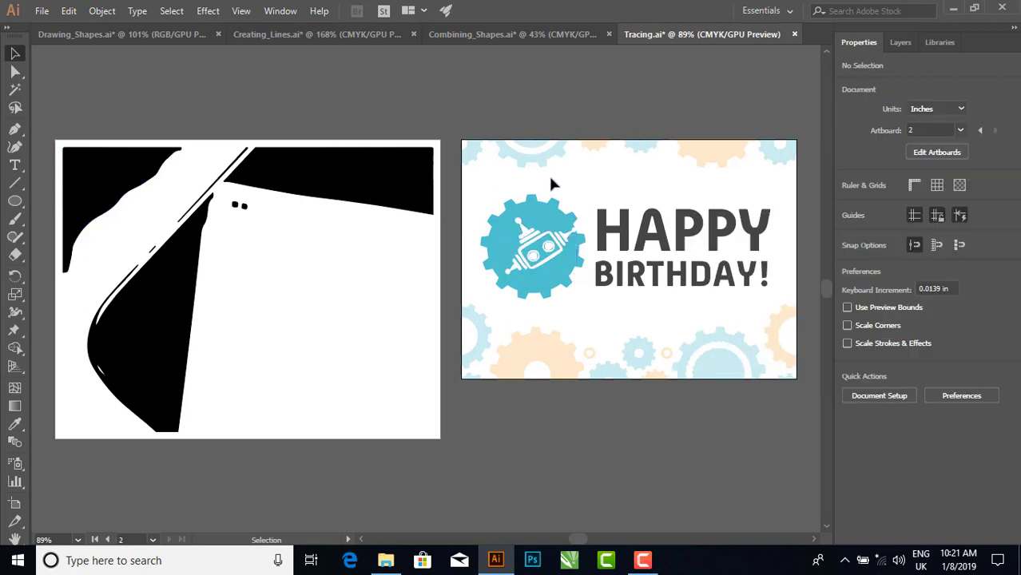
# Nudge the white robot slightly left to X 1.539 in, Y 2.239 in on the gear
pyautogui.click(280, 206)
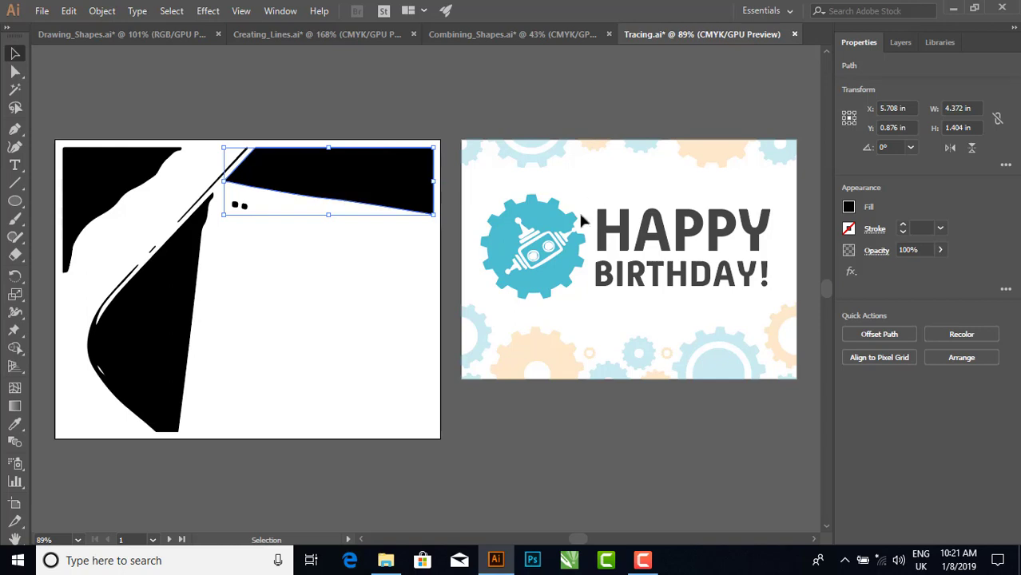
pyautogui.moveTo(534, 257); pyautogui.dragTo(528, 256)
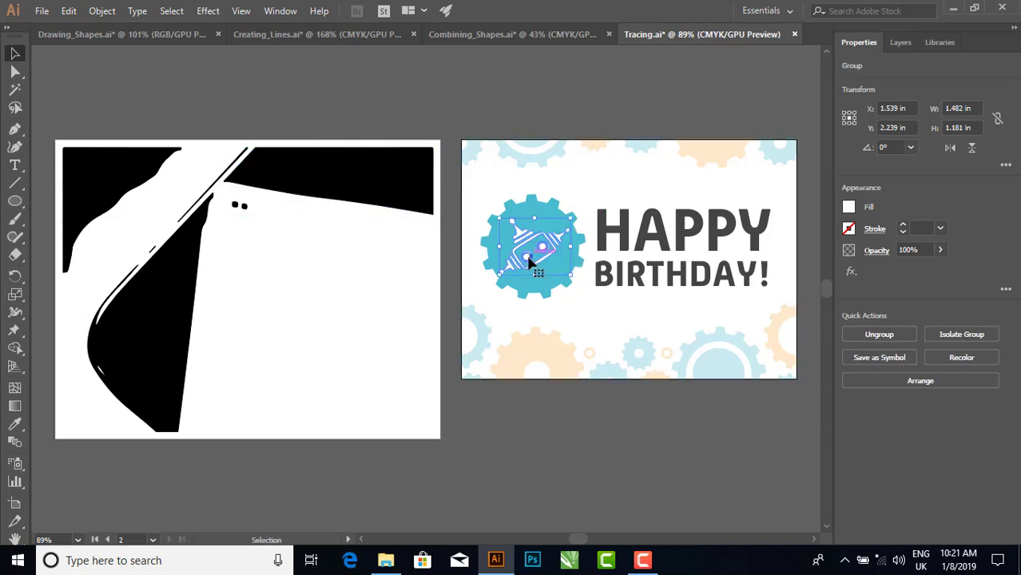